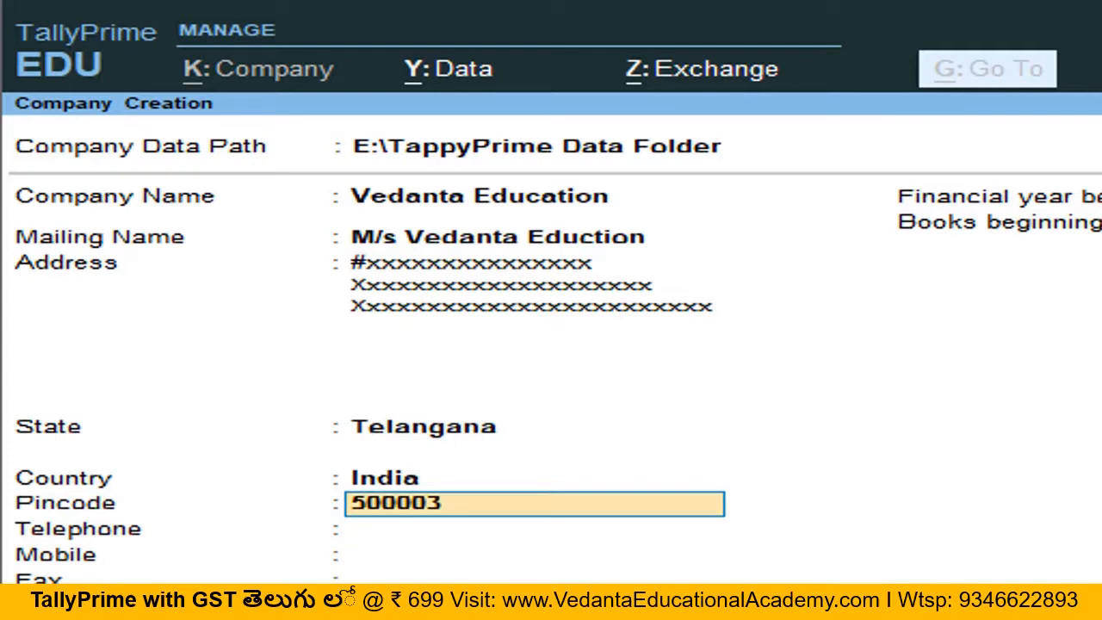
# Step: Leave the remaining contact fields blank and set the books beginning date to 1-May-20
pyautogui.press('Return')
pyautogui.press('Return')
pyautogui.press('Return')
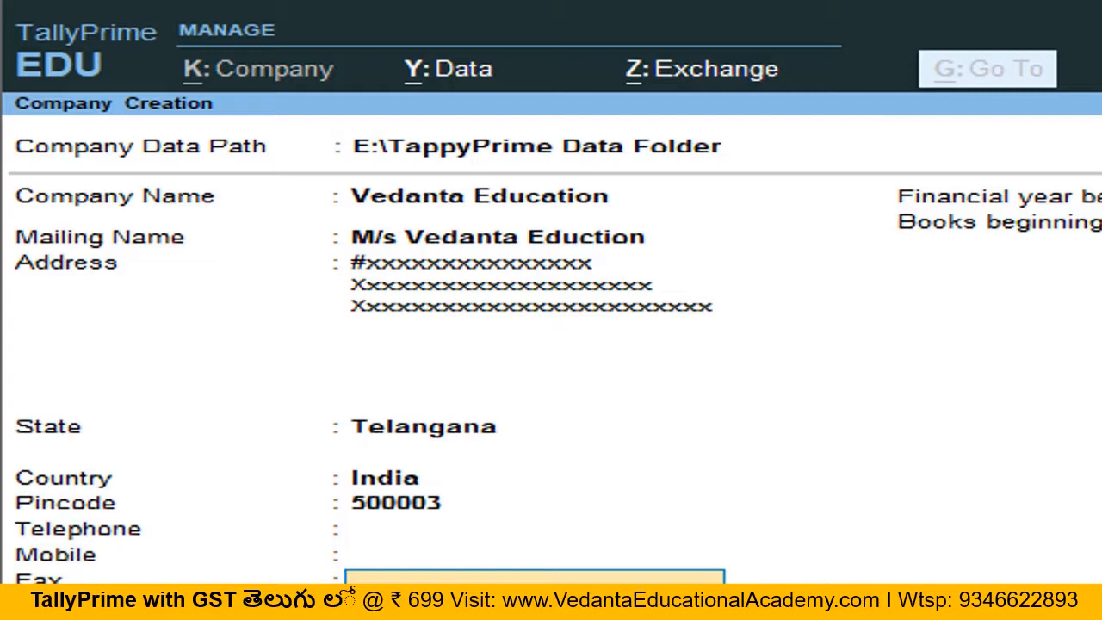
pyautogui.press('Return')
pyautogui.press('Return')
pyautogui.press('Return')
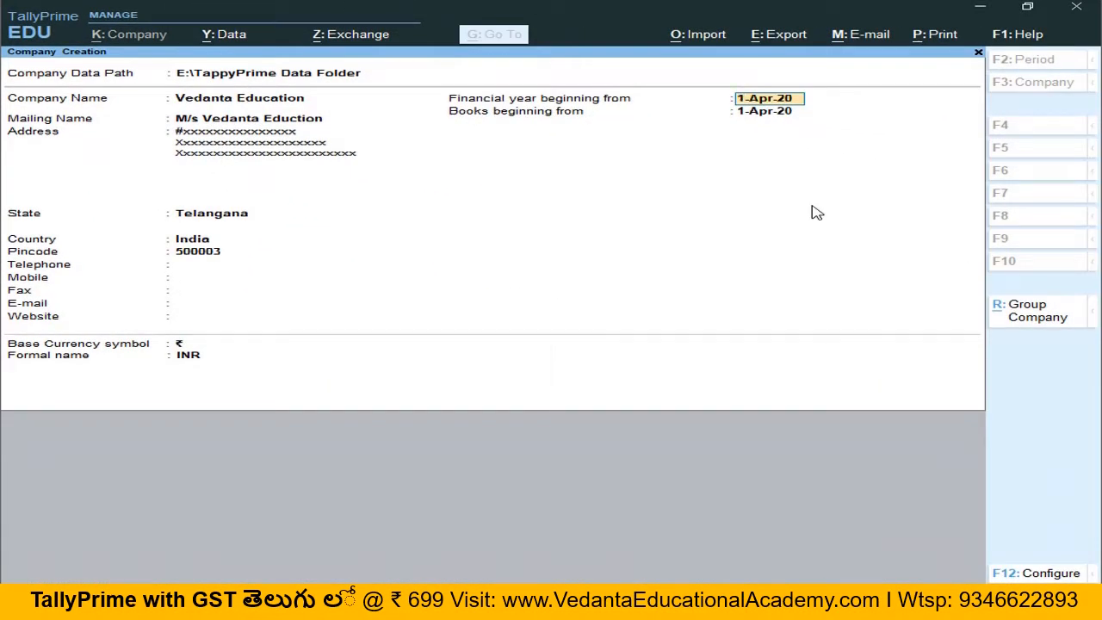
pyautogui.press('Return')
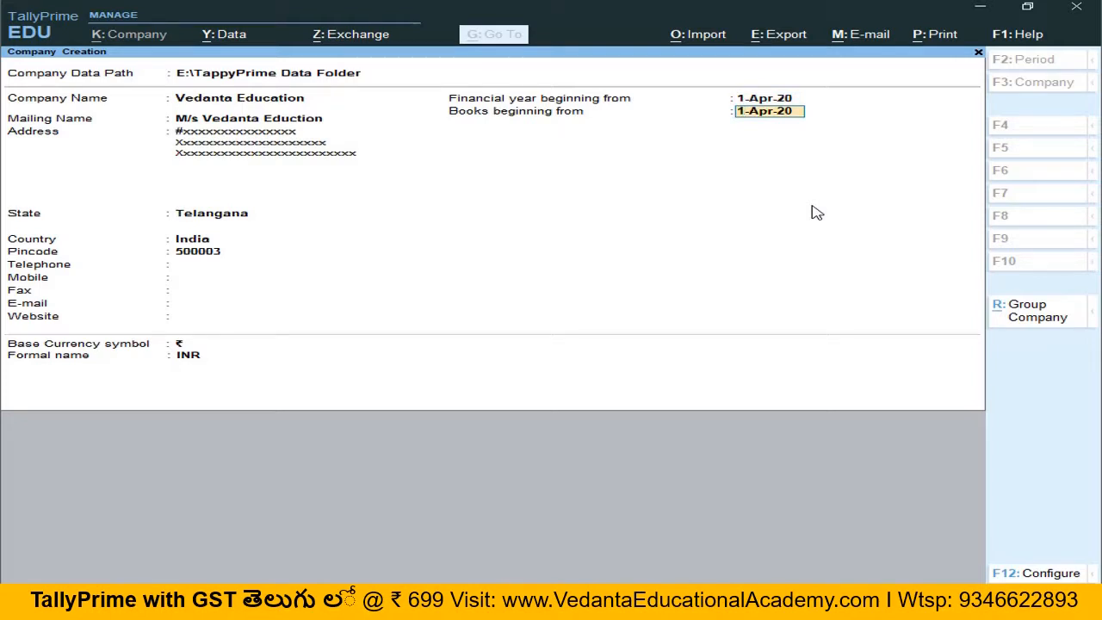
pyautogui.press('Up')
pyautogui.press('Return')
pyautogui.write('1-5')
pyautogui.press('Return')
pyautogui.write('1-5-202')
pyautogui.write('0')
pyautogui.press('Return')
pyautogui.press('Up')
pyautogui.press('Up')
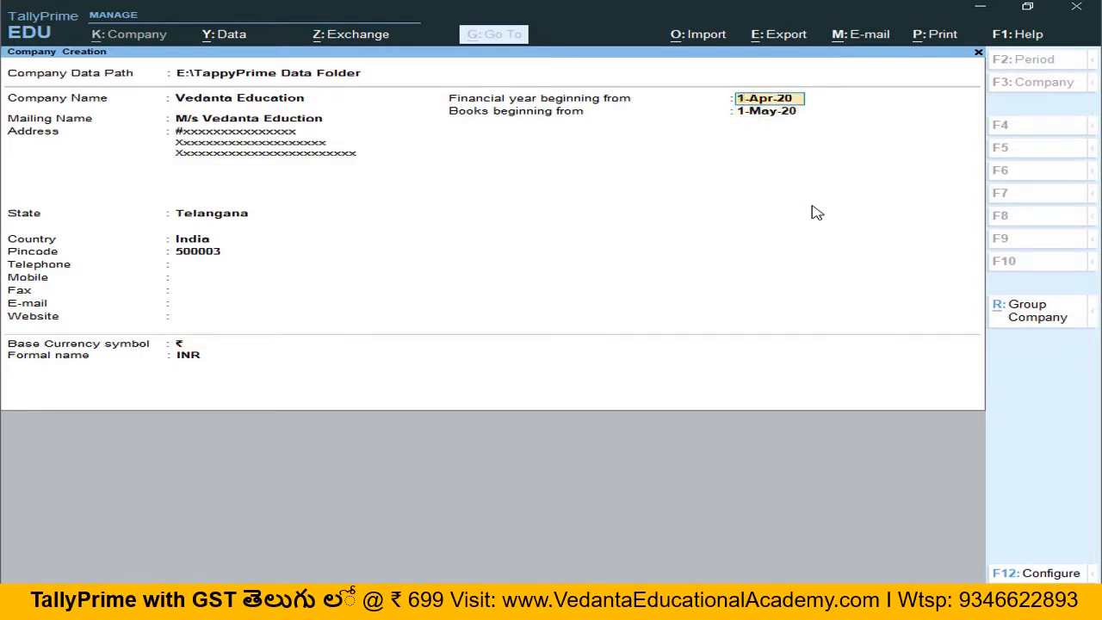
pyautogui.press('Return')
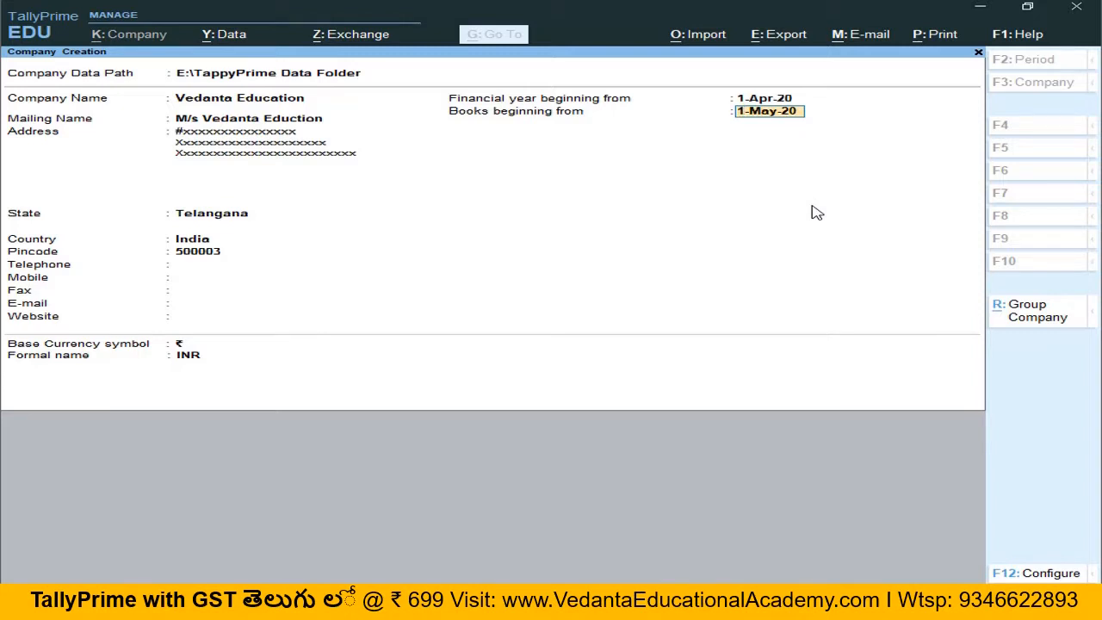
# Step: Save the new company and accept the default company features
pyautogui.press('ctrl')
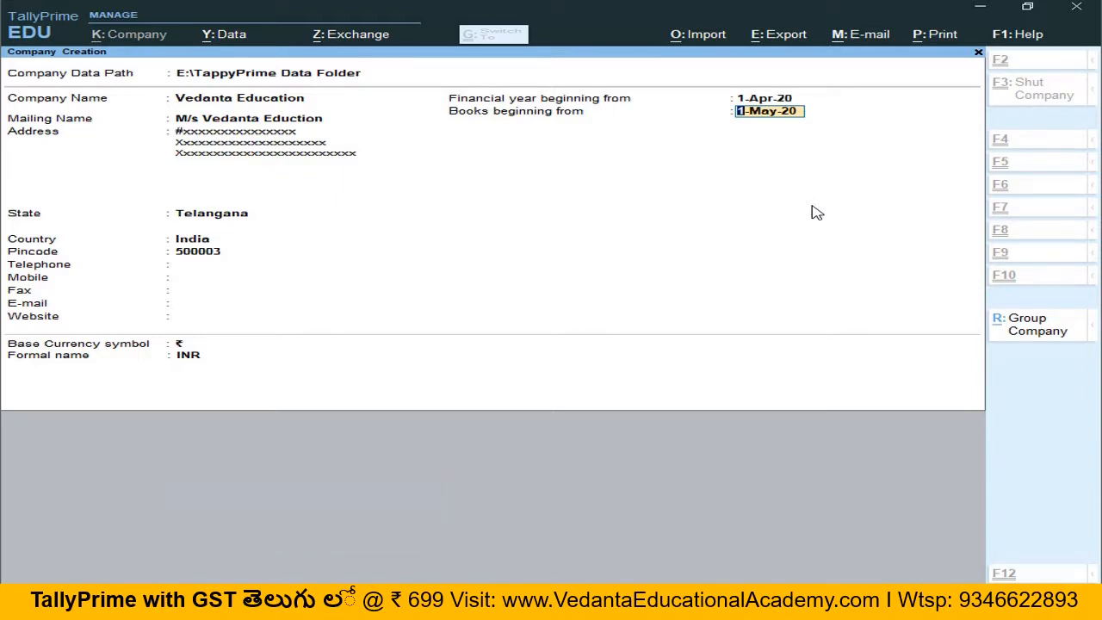
pyautogui.hotkey('ctrl', 'a')
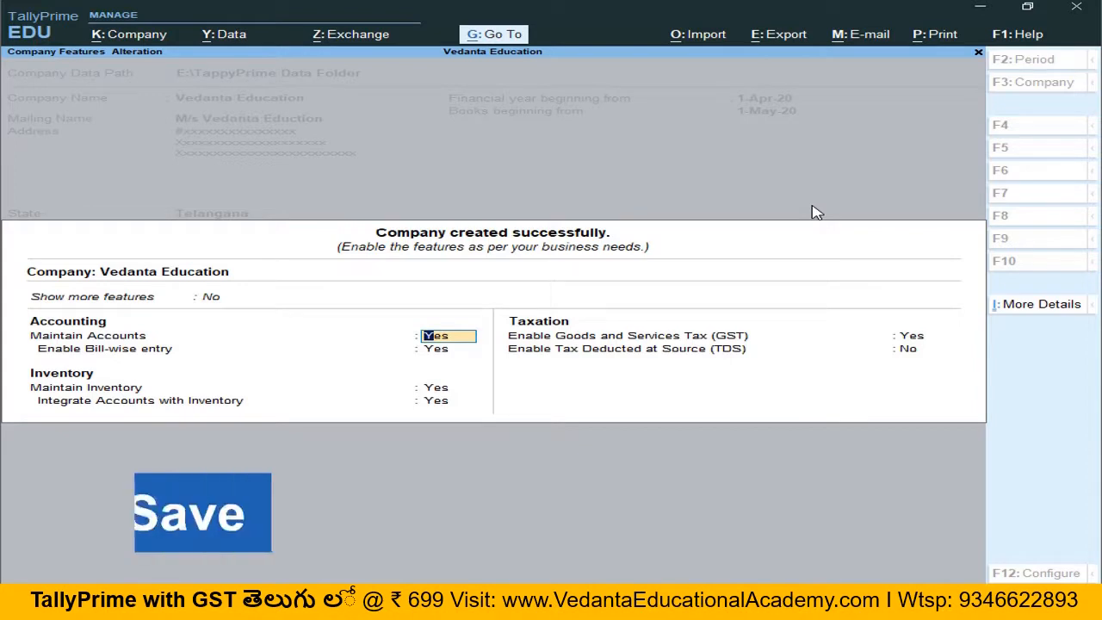
pyautogui.press('ctrl')
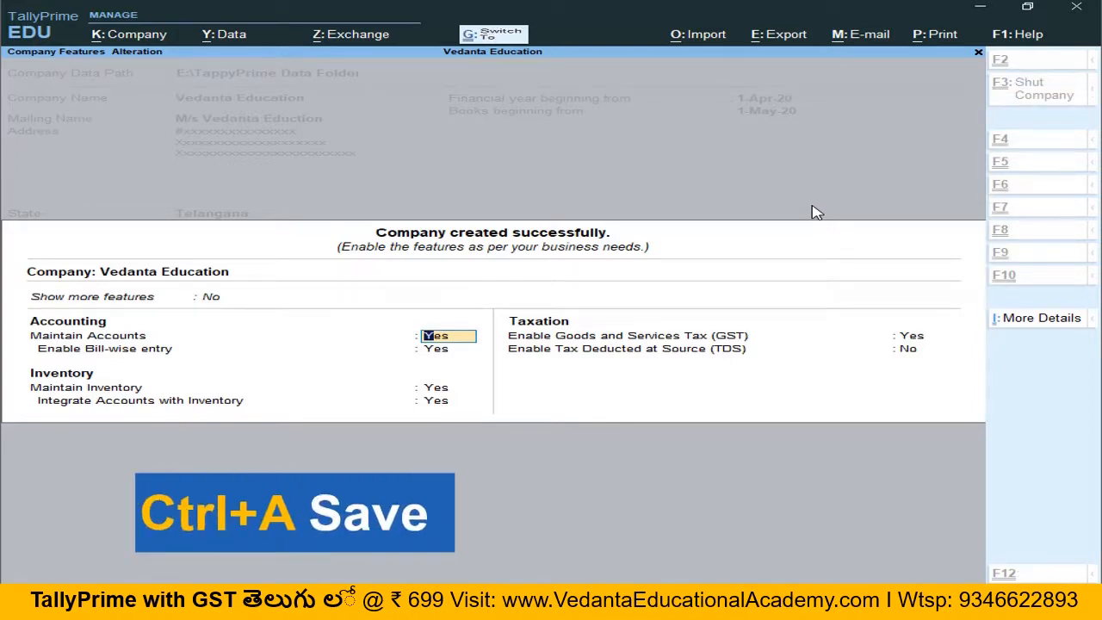
pyautogui.hotkey('ctrl', 'a')
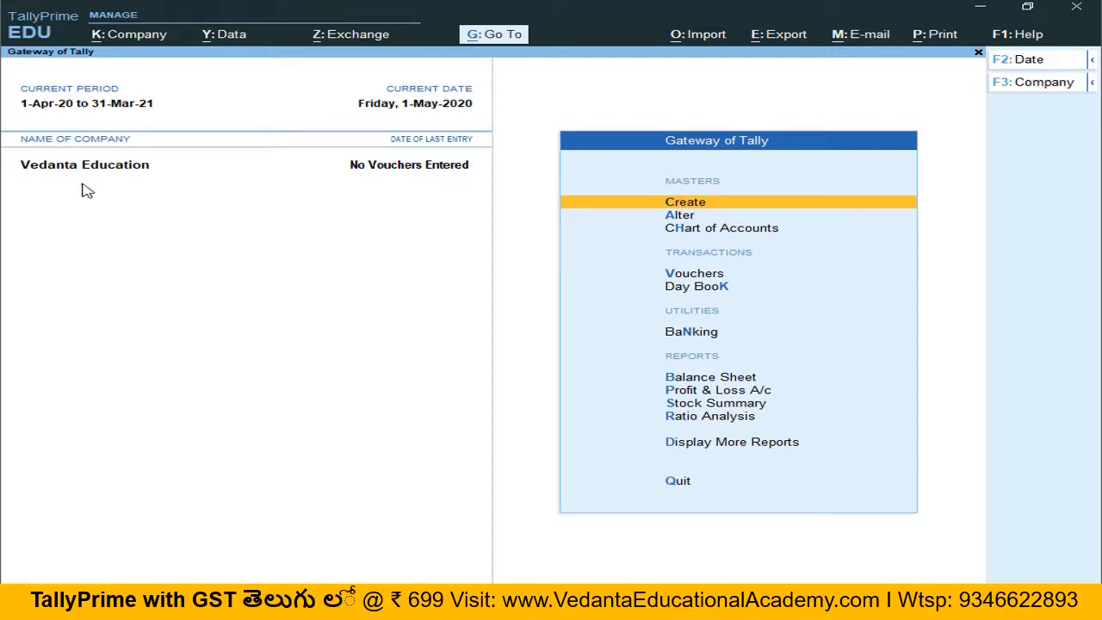
# Step: Open the Vedanta Education company for alteration and delete it, confirming both prompts
pyautogui.click(137, 39)
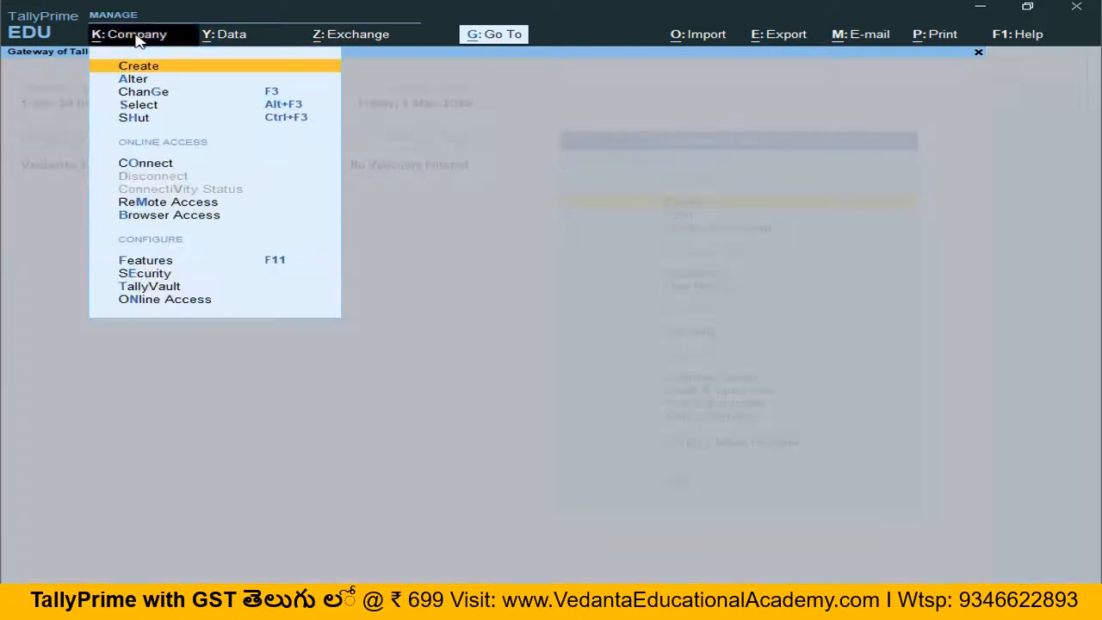
pyautogui.click(135, 81)
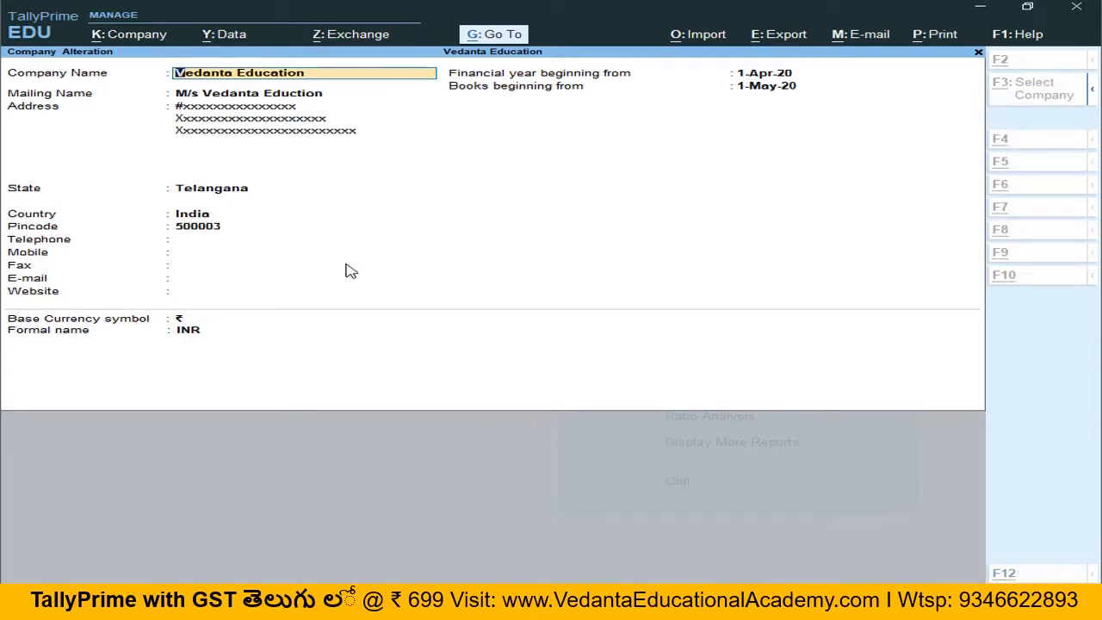
pyautogui.hotkey('alt', 'd')
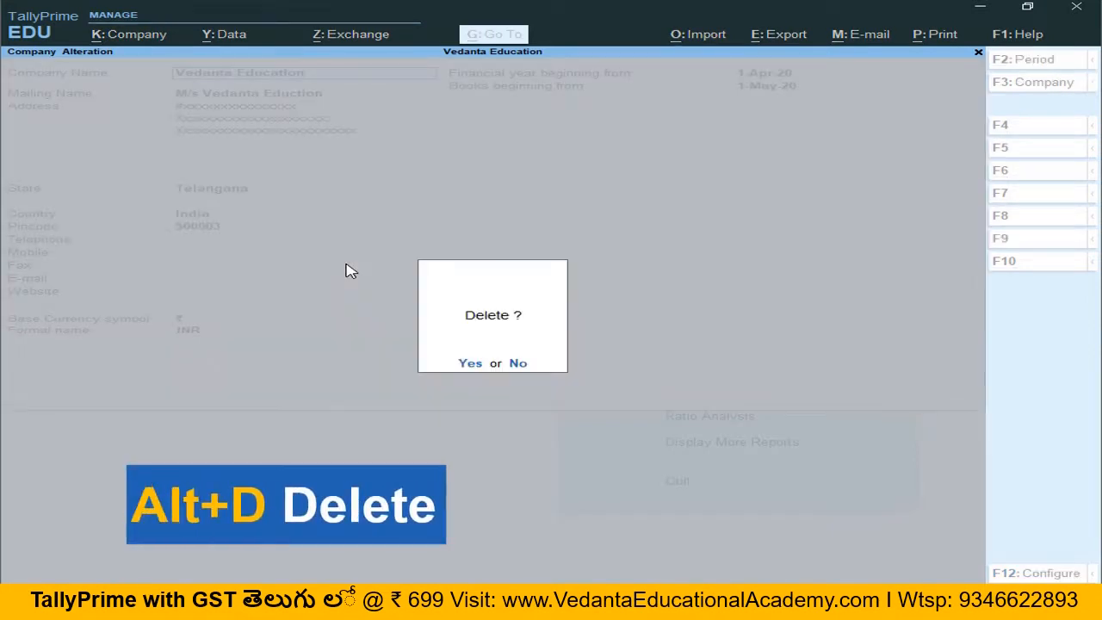
pyautogui.press('y')
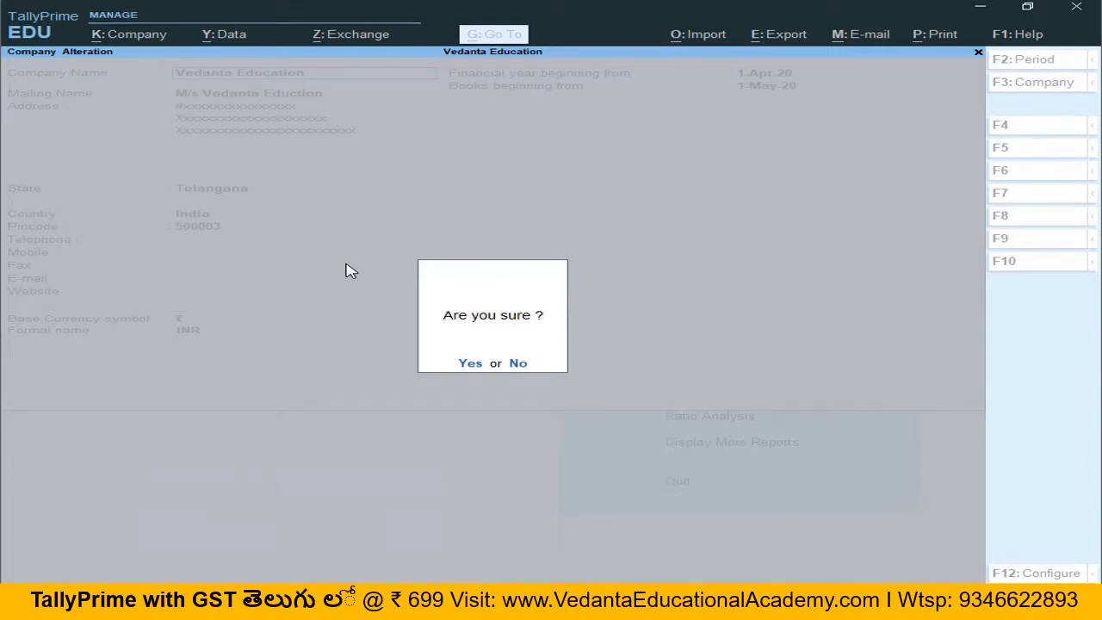
pyautogui.press('y')
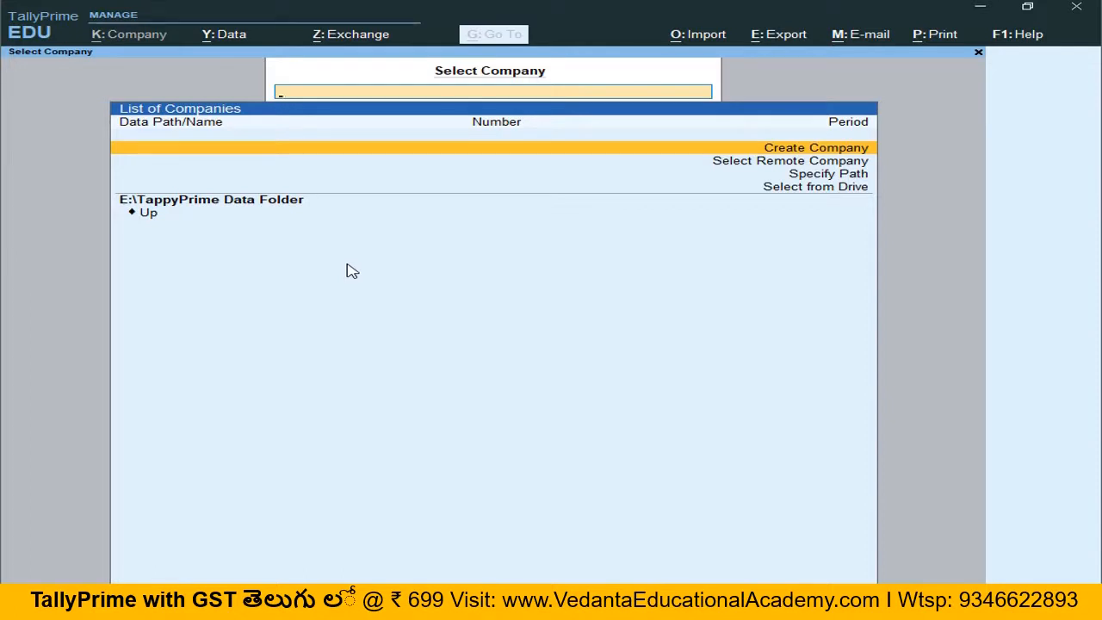
# Step: Dismiss the quit prompt and start a new company named Vedanta Educationa
pyautogui.press('Escape')
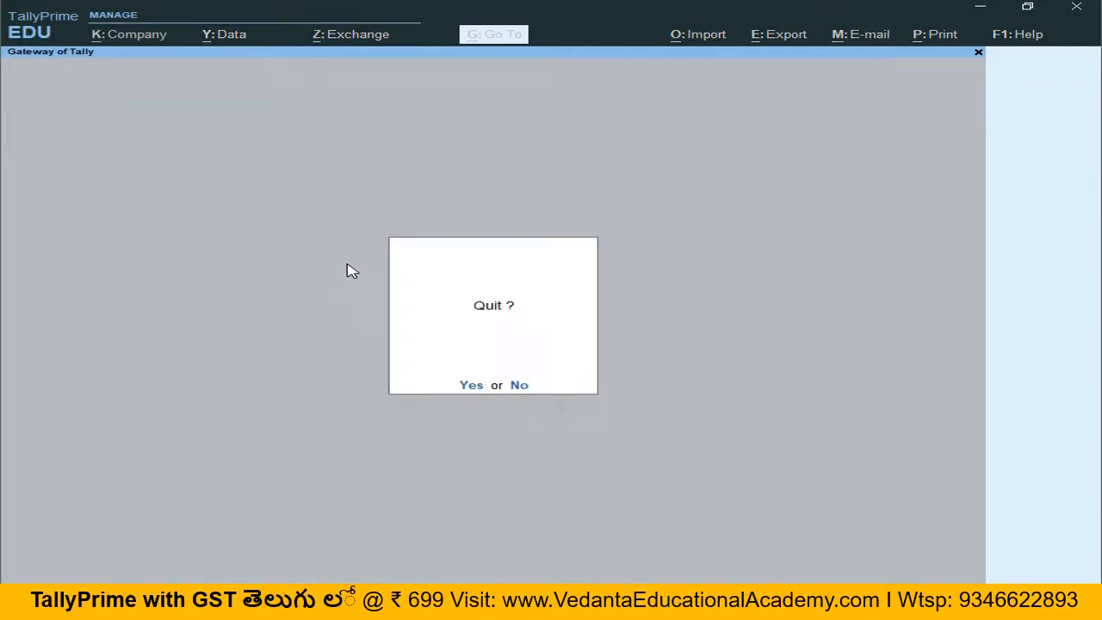
pyautogui.press('n')
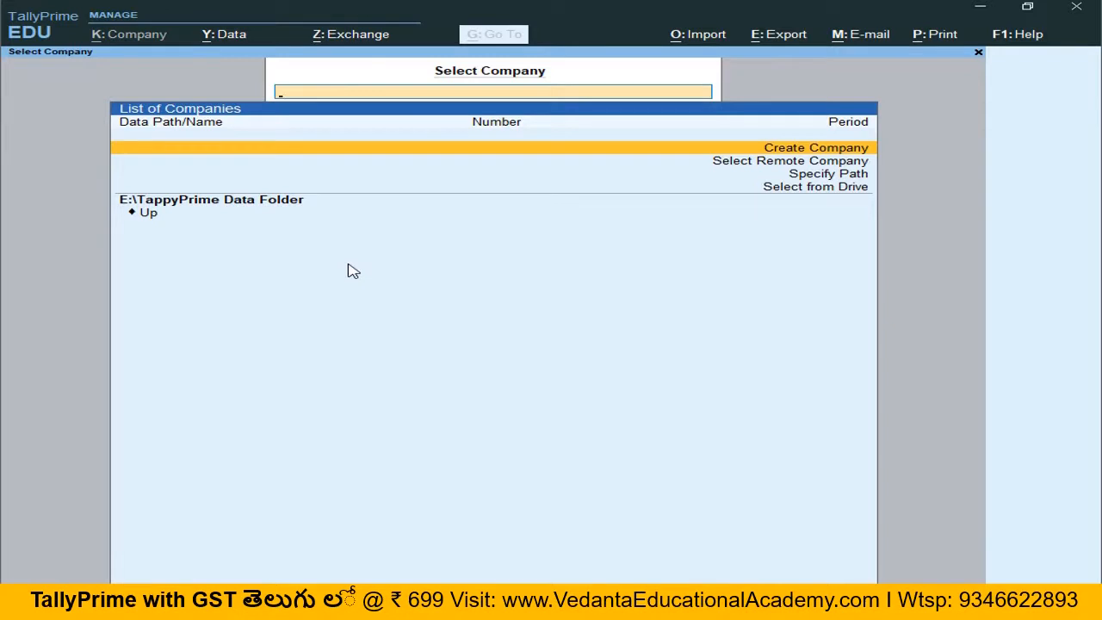
pyautogui.press('Return')
pyautogui.write('V')
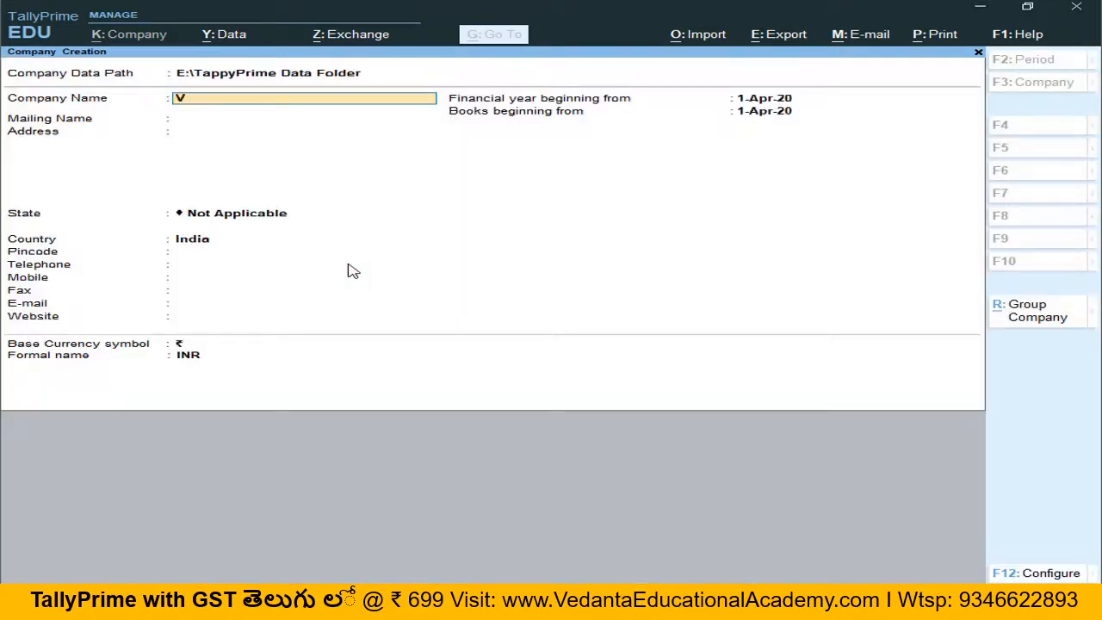
pyautogui.write('edanta Educationa')
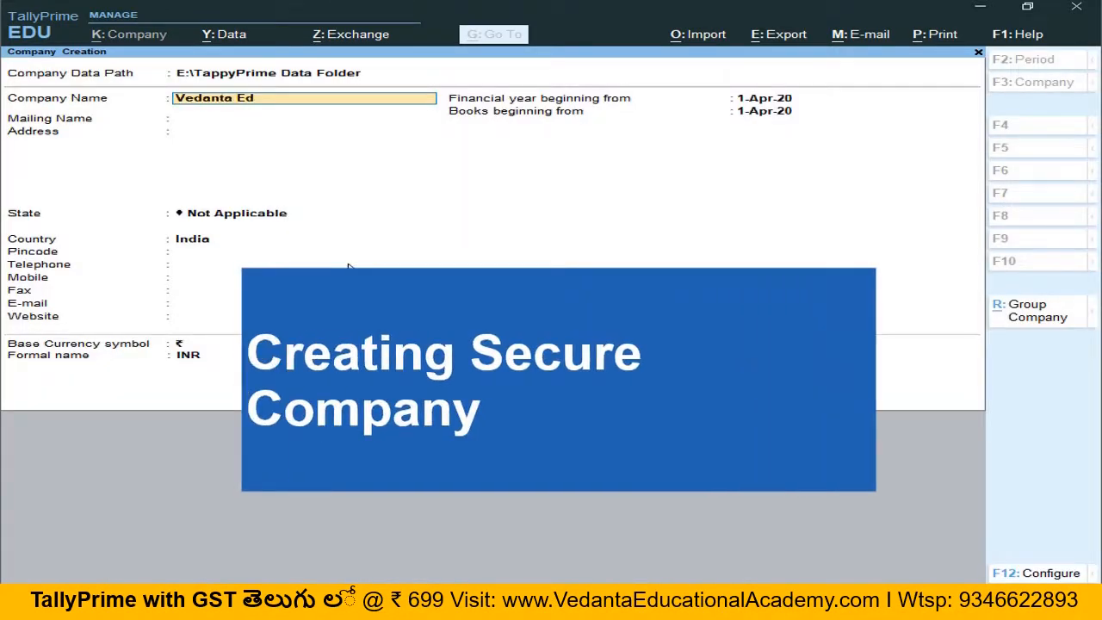
# Step: Enter the mailing name M/s Vedanta Educationa and two placeholder address lines of X characters
pyautogui.press('Return')
pyautogui.write('M/s Veda')
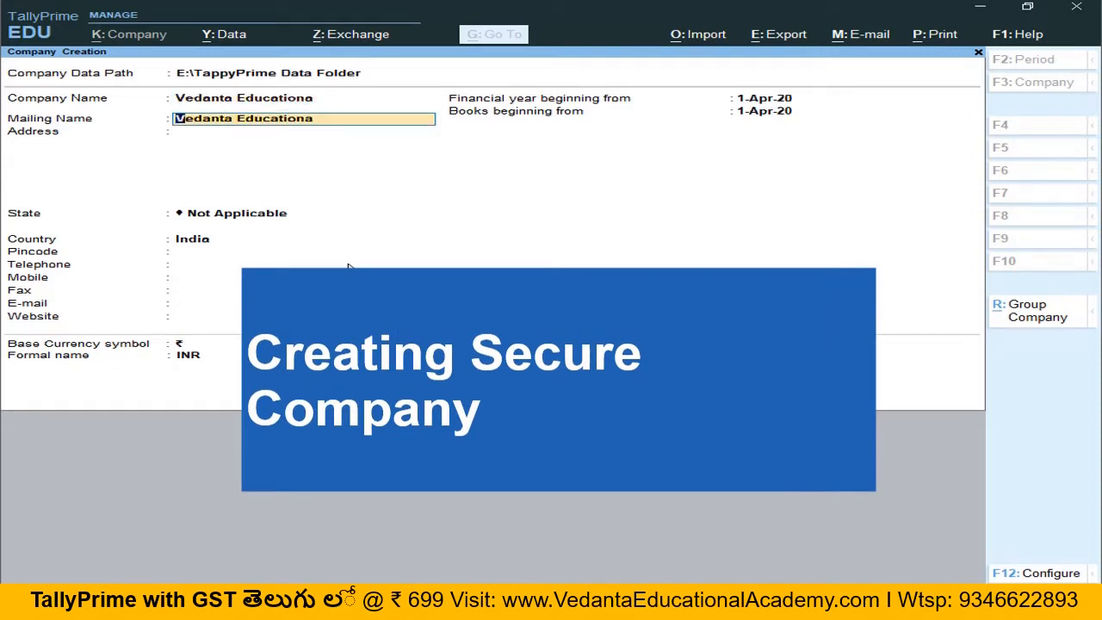
pyautogui.write('nta')
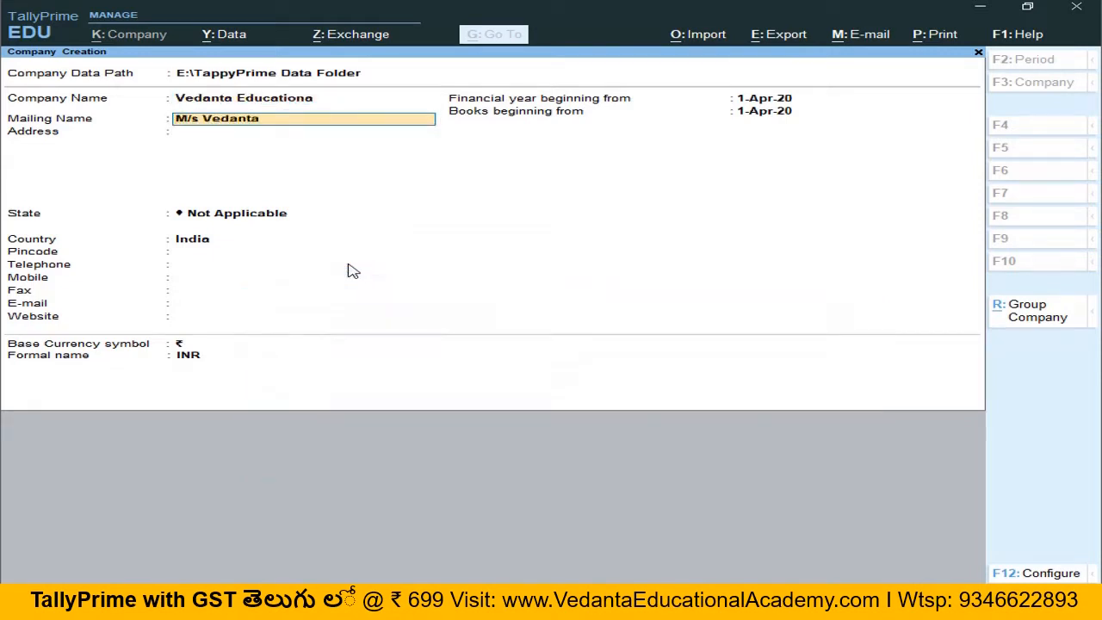
pyautogui.write(' Educationa')
pyautogui.press('Return')
pyautogui.write('Xxxxxxxxxxxxxxxxx')
pyautogui.press('Return')
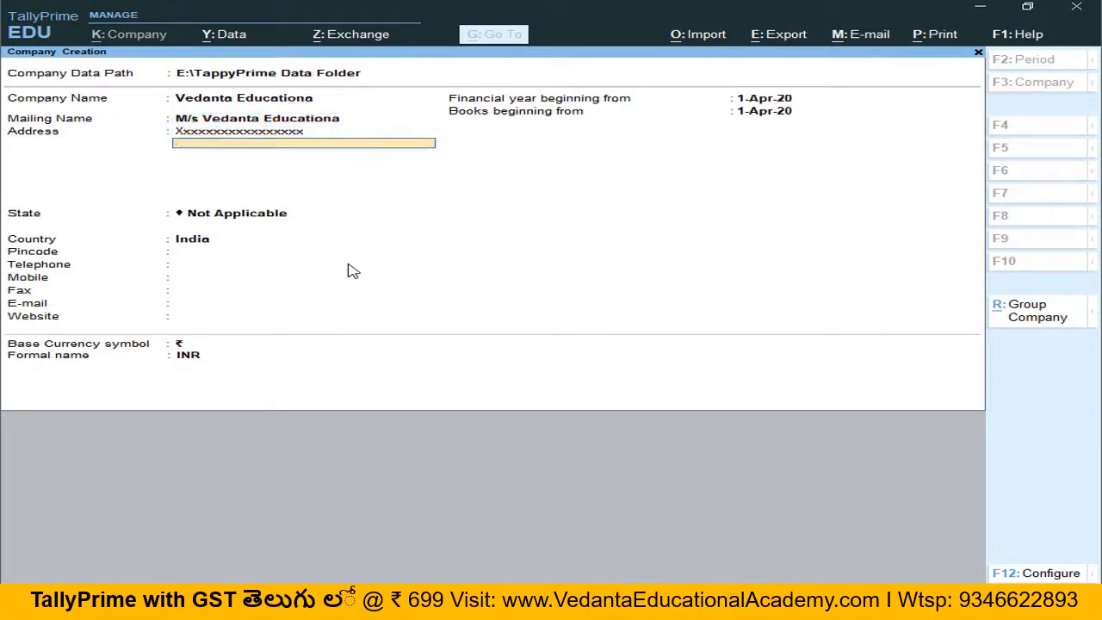
pyautogui.write('Xxxxxxxxxxxxxxxx')
pyautogui.press('Return')
# Step: Set the state to Telangana and the pincode to 5000003
pyautogui.press('Return')
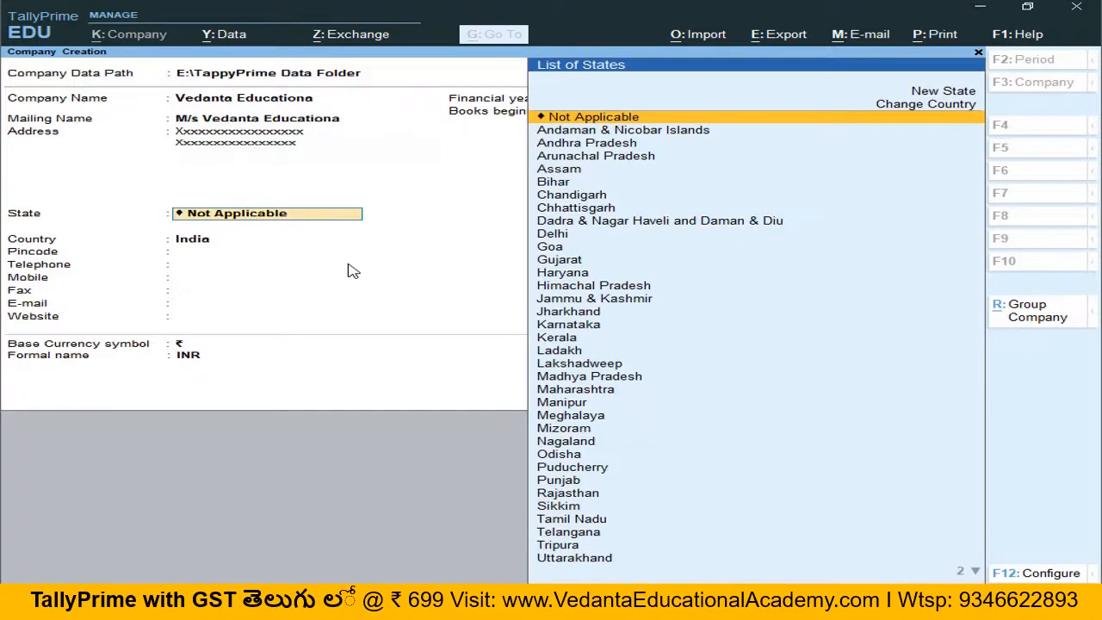
pyautogui.write('Te')
pyautogui.press('Return')
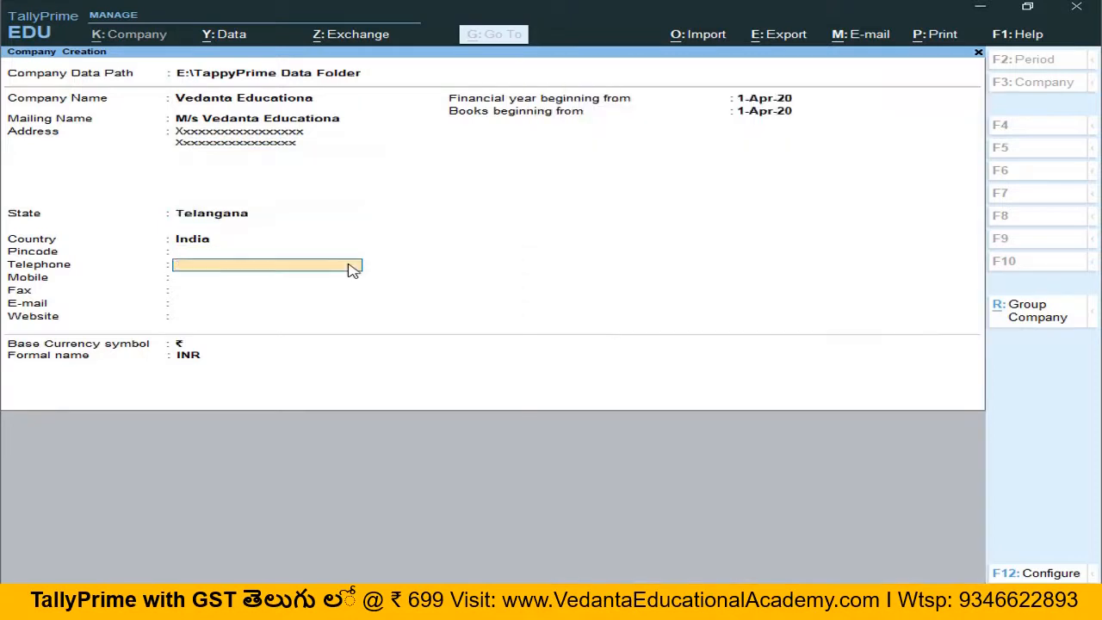
pyautogui.write('5000003')
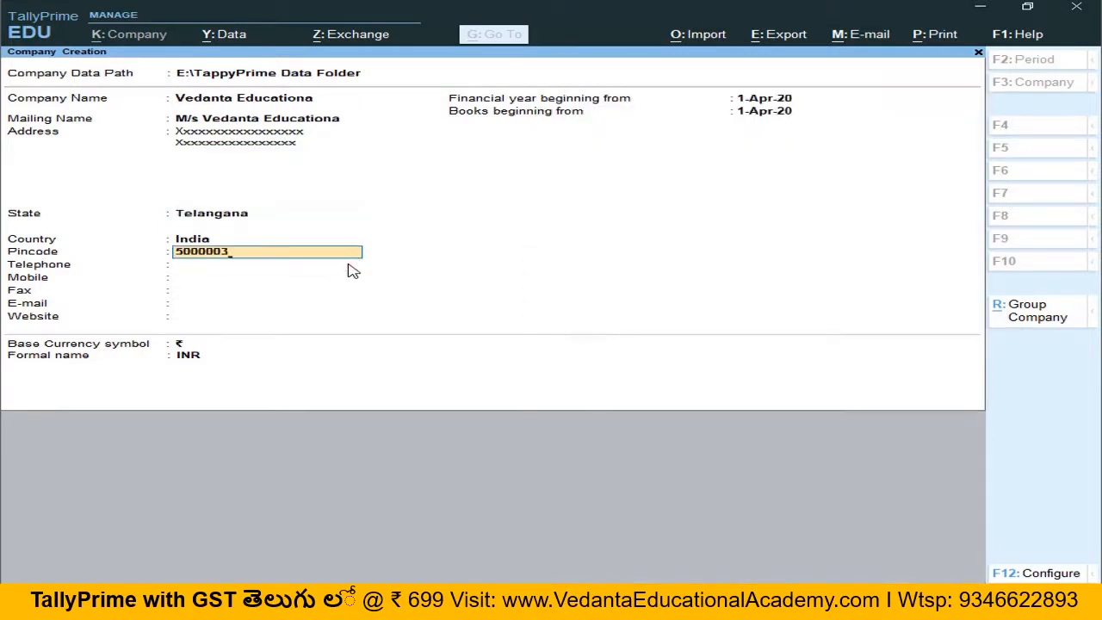
pyautogui.press('Return')
# Step: Enter telephone 040-1364 and leave the remaining fields and dates at their defaults
pyautogui.write('04')
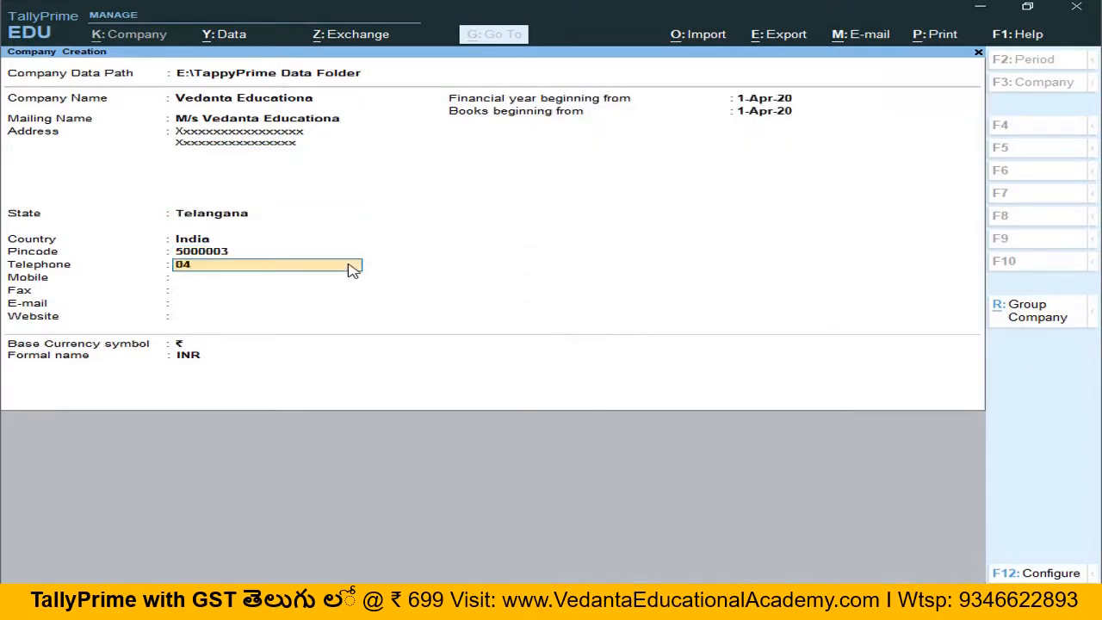
pyautogui.write('0-1364')
pyautogui.press('Return')
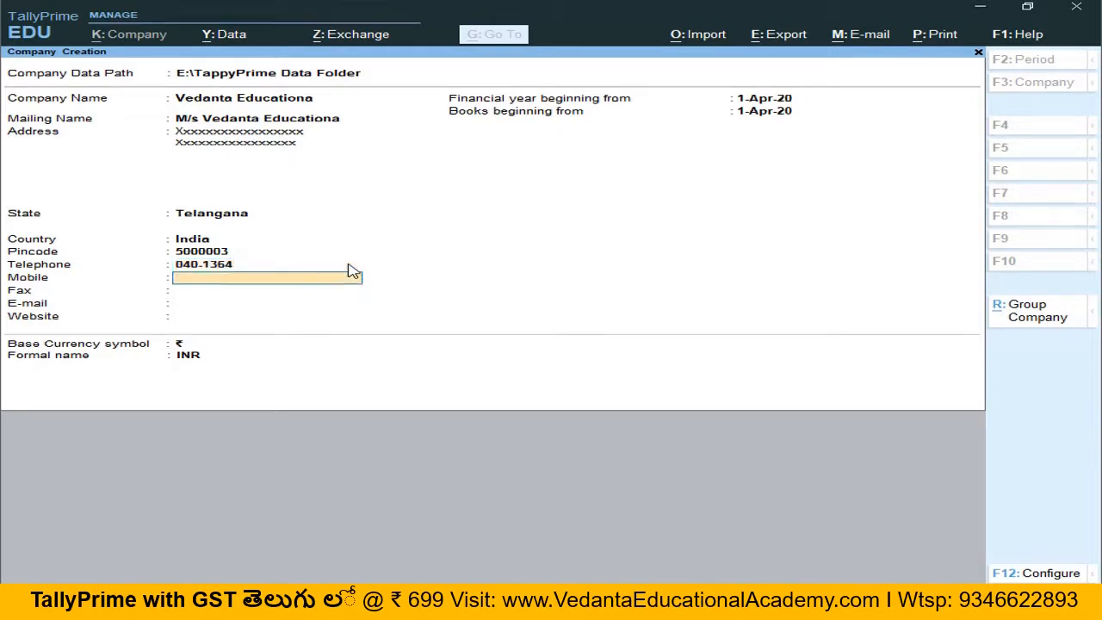
pyautogui.press('Return')
pyautogui.press('Return')
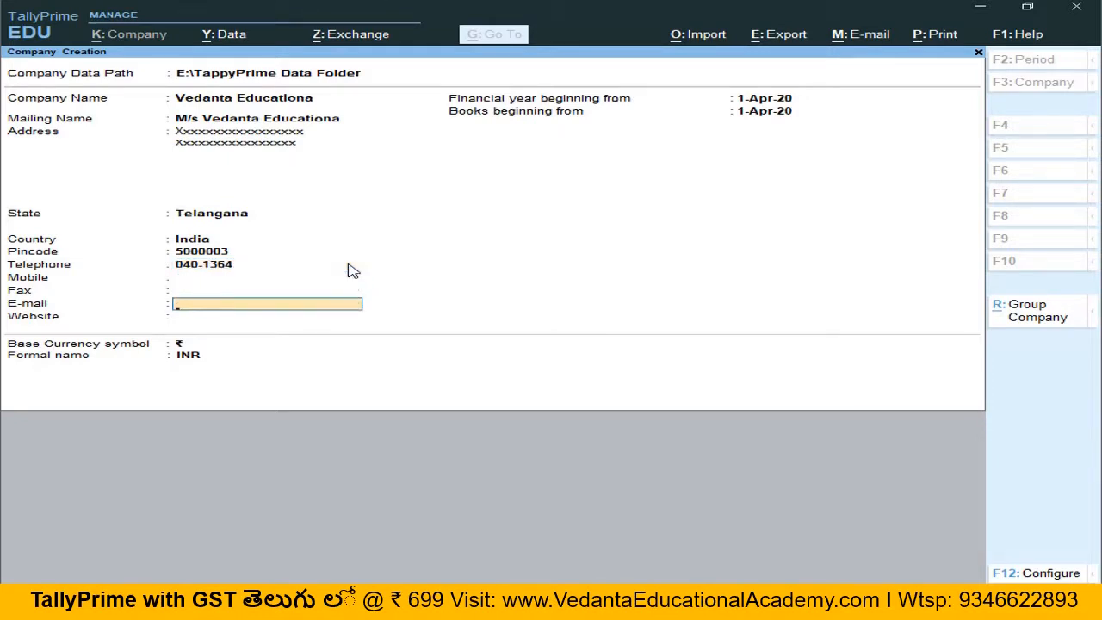
pyautogui.press('Return')
pyautogui.press('Return')
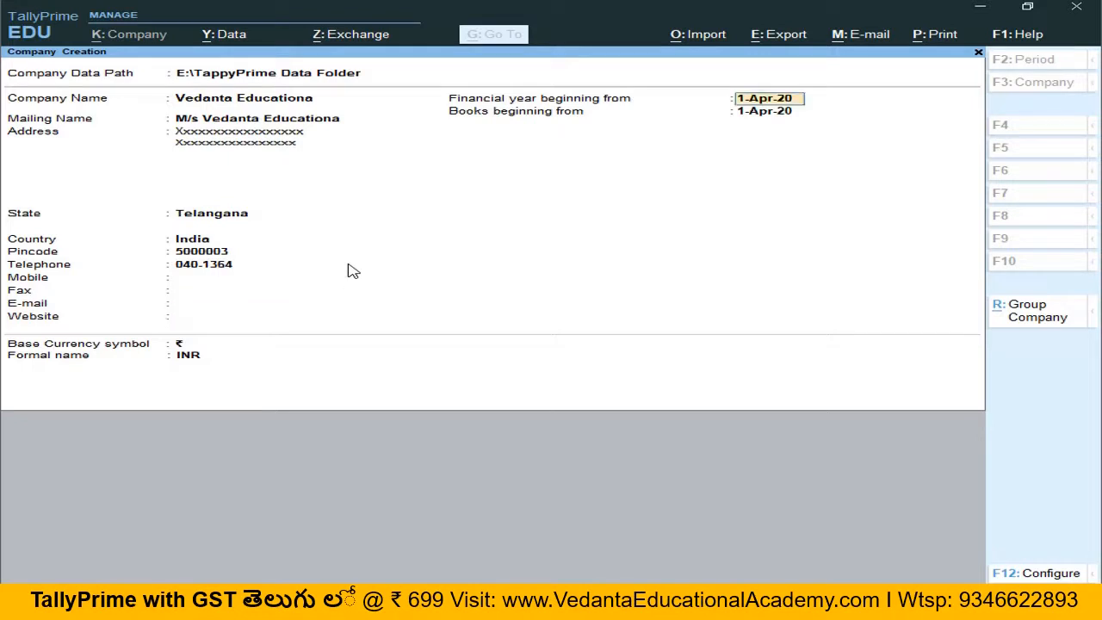
pyautogui.press('Return')
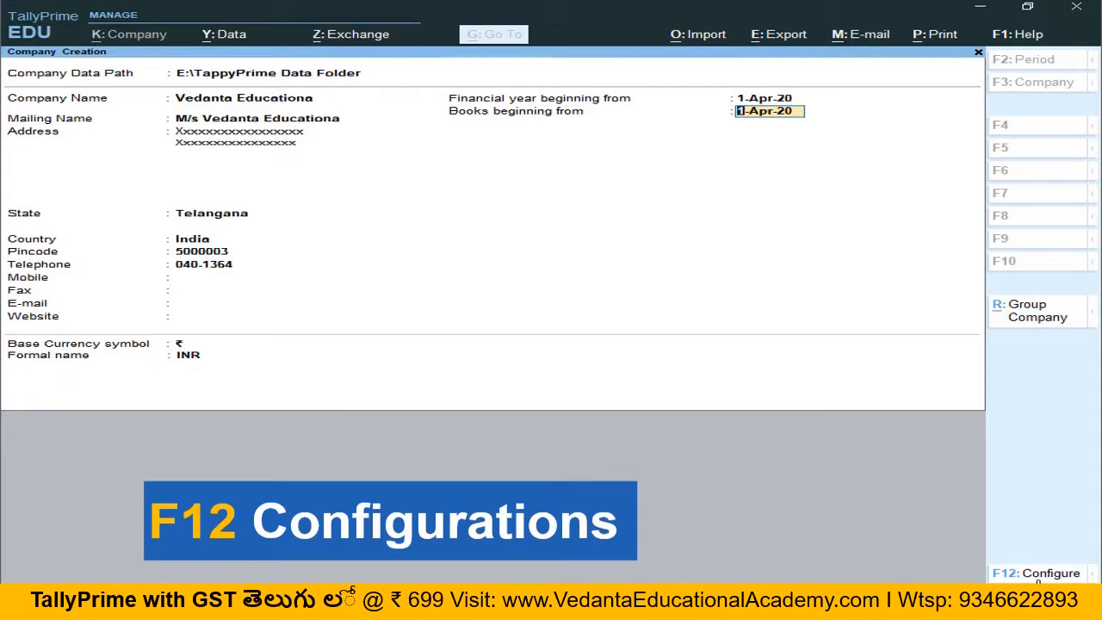
# Step: Configure company creation to use a TallyVault password and user access control, then save the configuration
pyautogui.click(1037, 575)
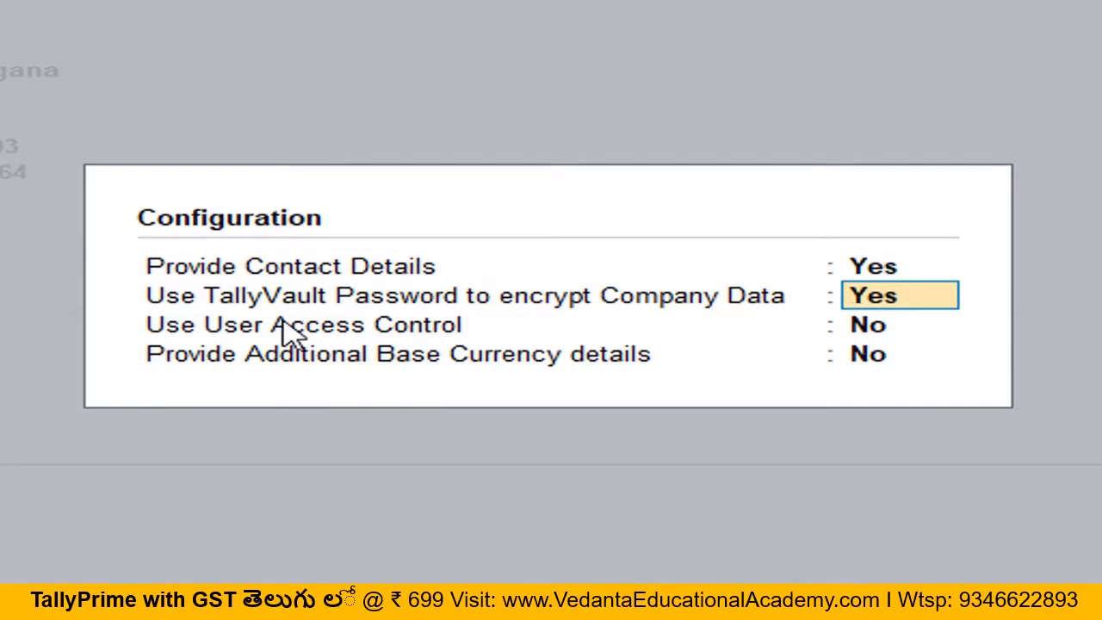
pyautogui.click(905, 334)
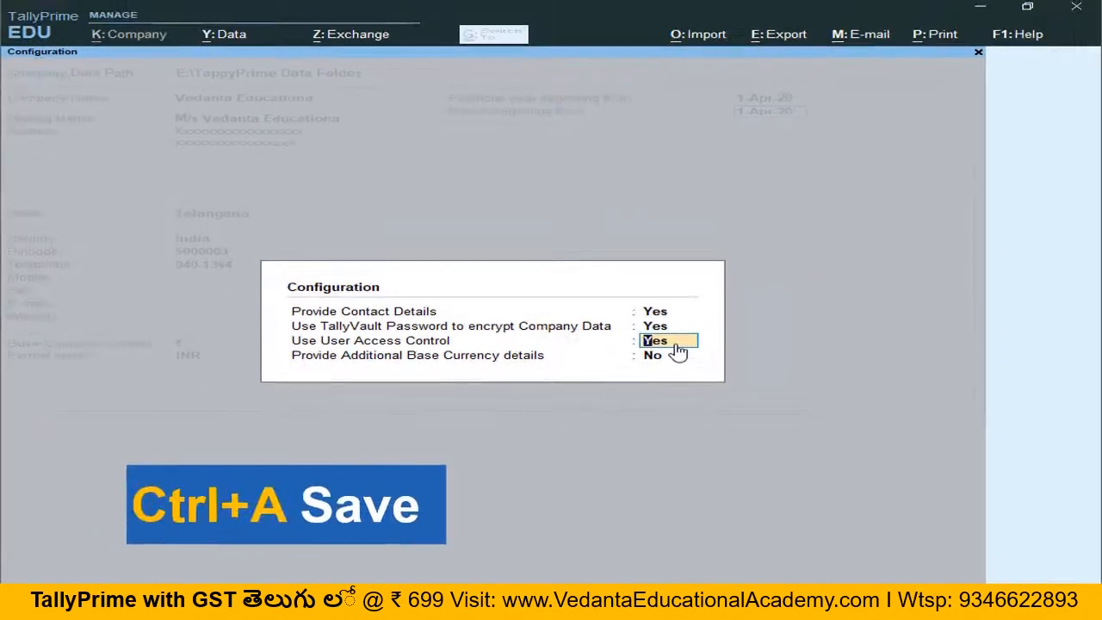
pyautogui.hotkey('ctrl', 'a')
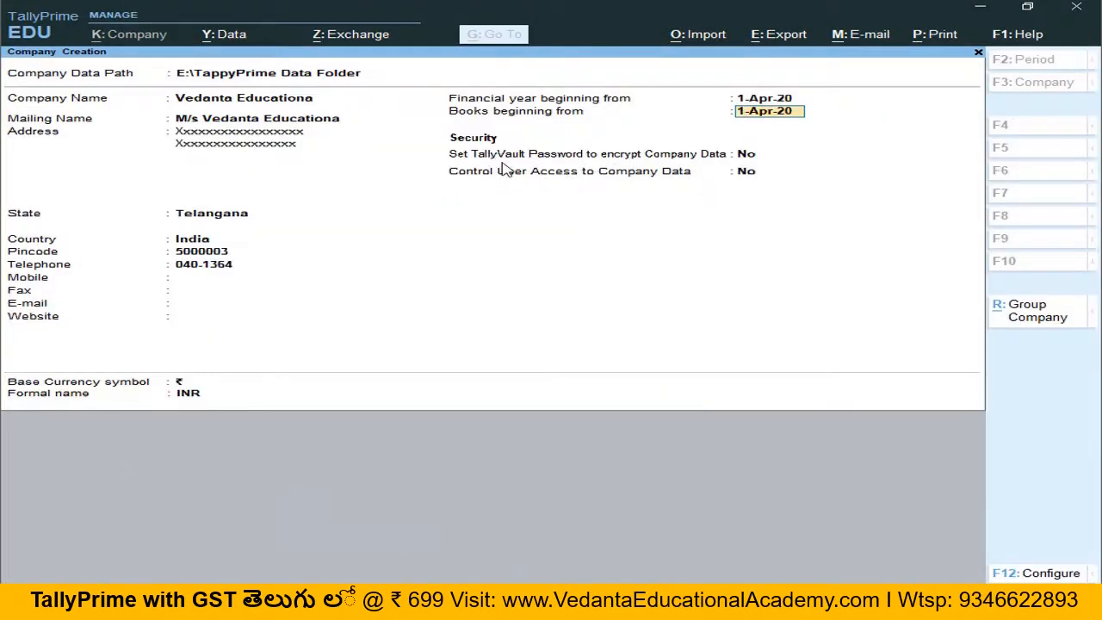
# Step: Enable TallyVault encryption, then enter and confirm the TallyVault password
pyautogui.click(750, 162)
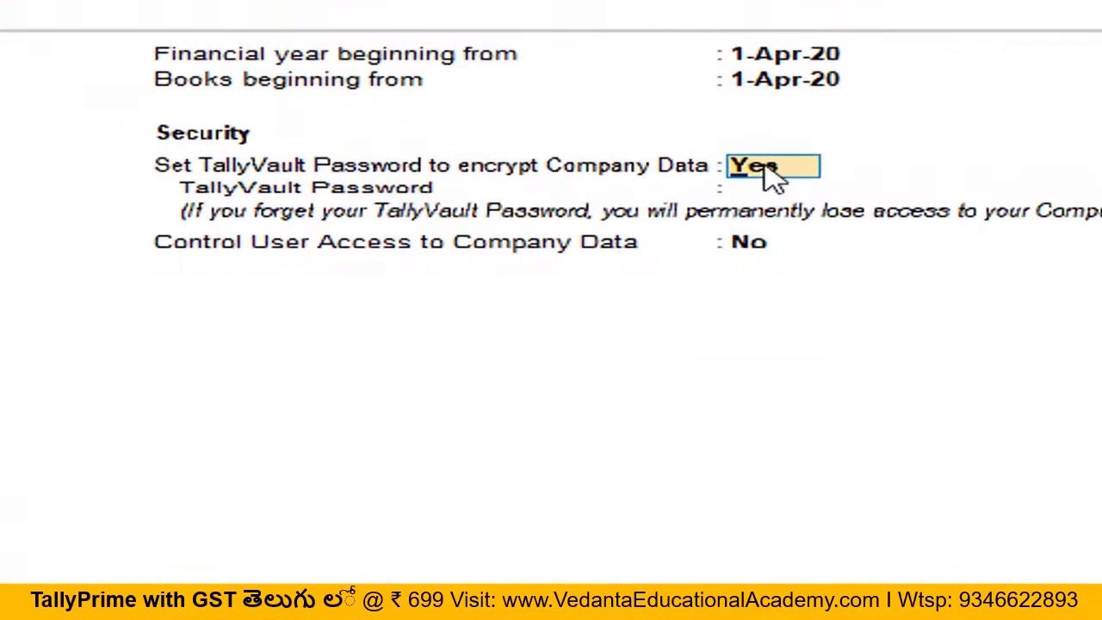
pyautogui.press('Return')
pyautogui.write('**')
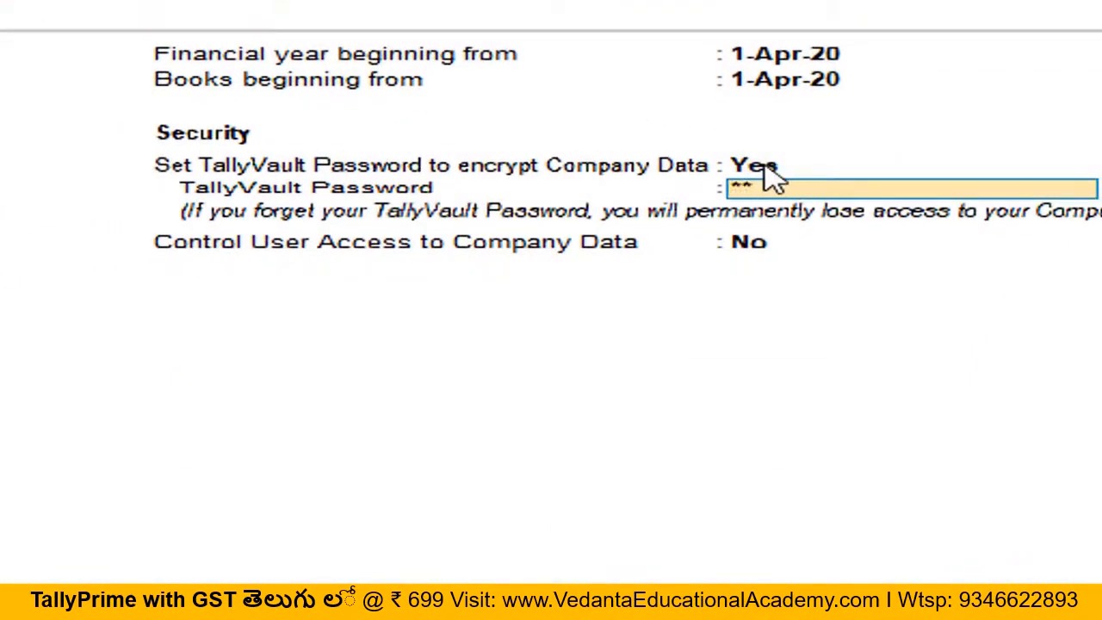
pyautogui.press('Return')
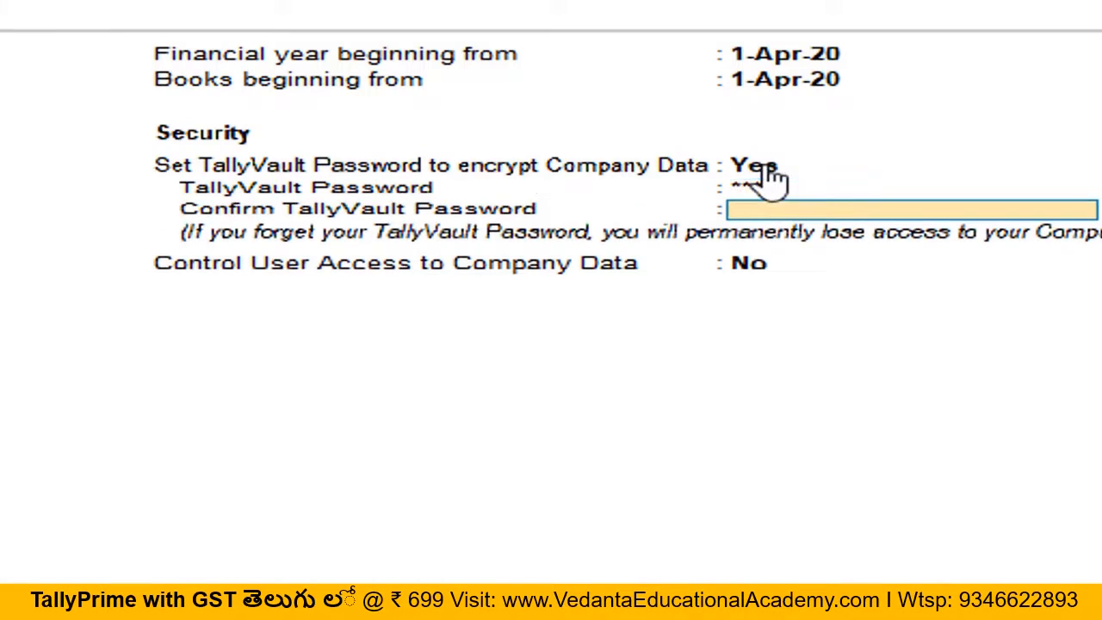
pyautogui.write('**')
pyautogui.press('Return')
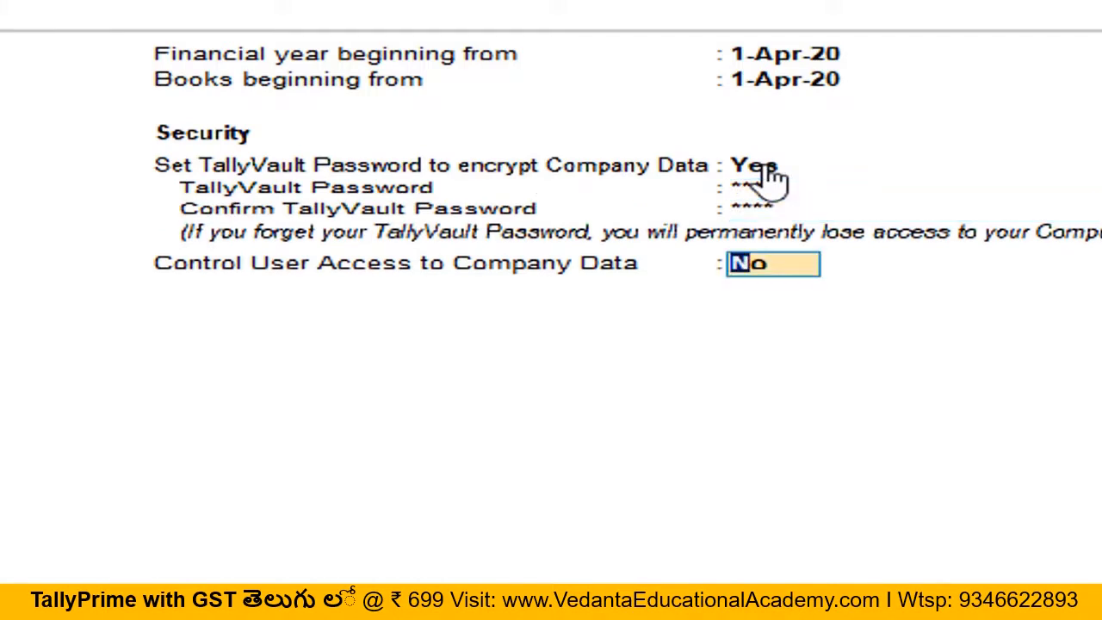
# Step: Turn on user access control for the company data
pyautogui.write('yes')
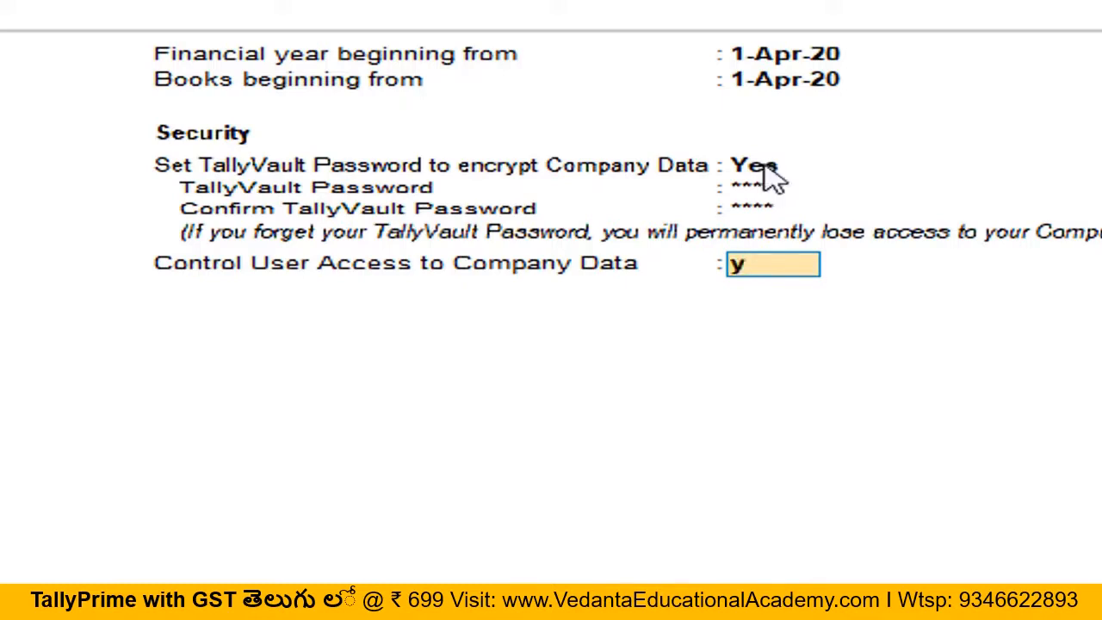
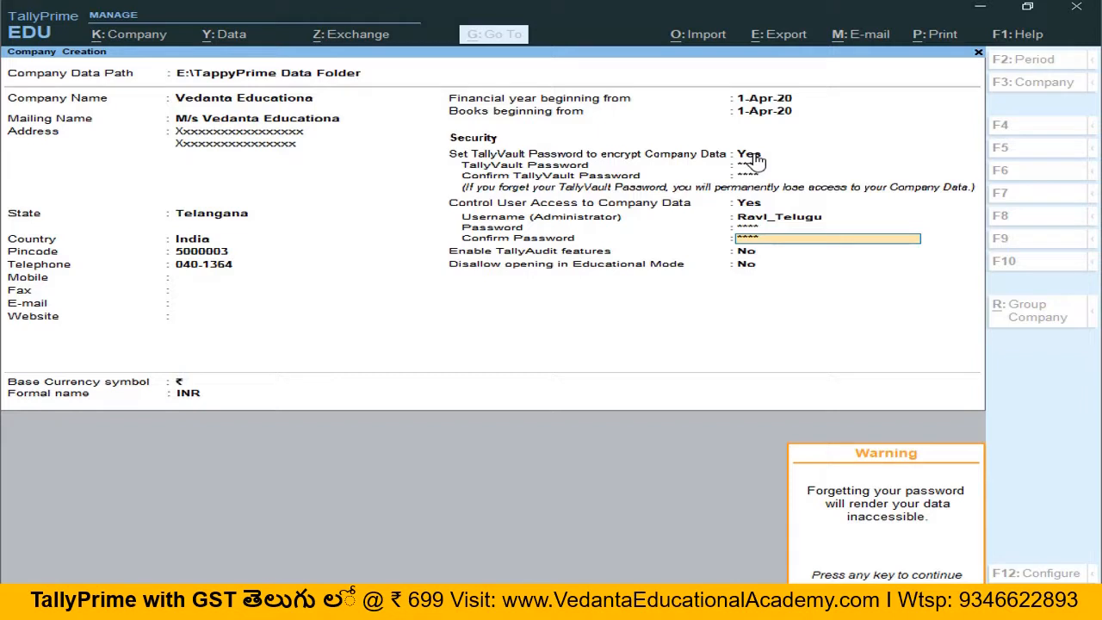
# Step: Save the new company and enter the TallyVault password to open its encrypted data
pyautogui.press('Return')
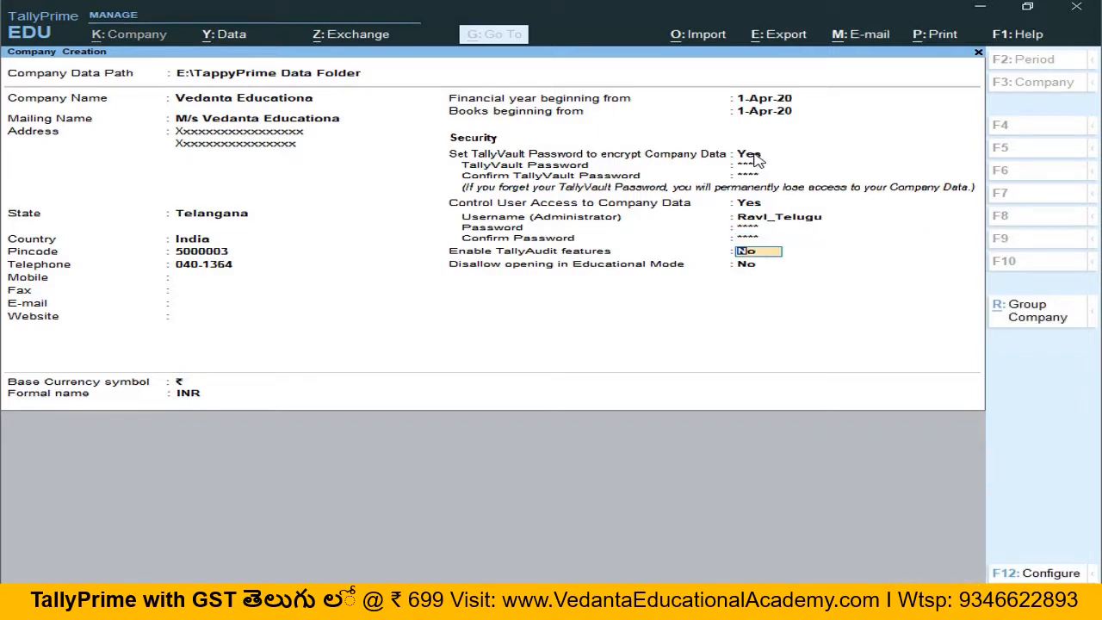
pyautogui.press('ctrl')
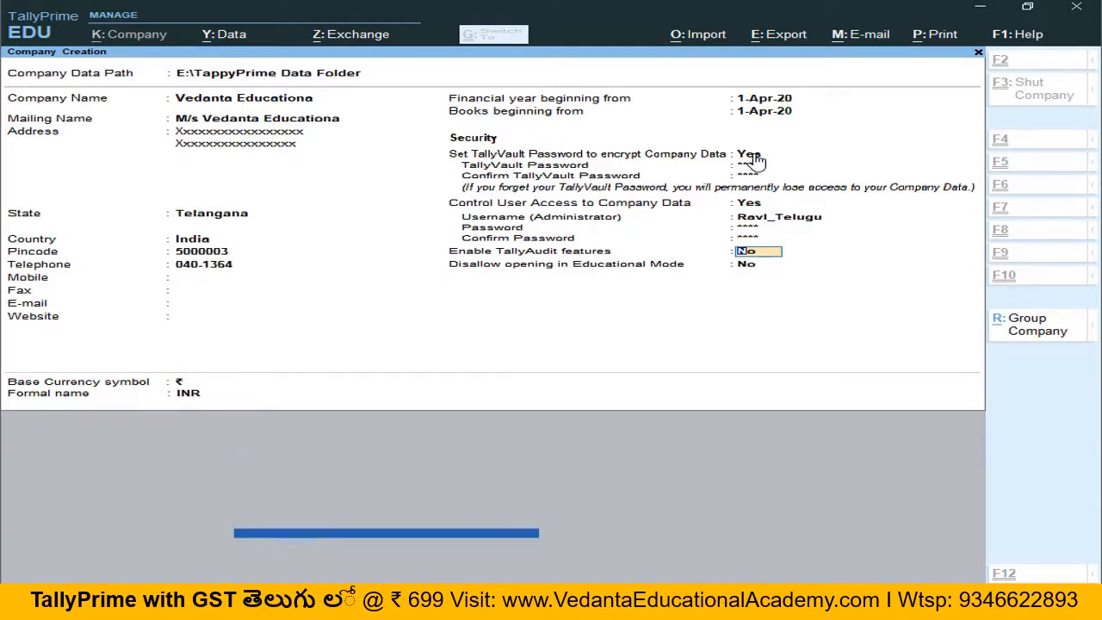
pyautogui.hotkey('ctrl', 'a')
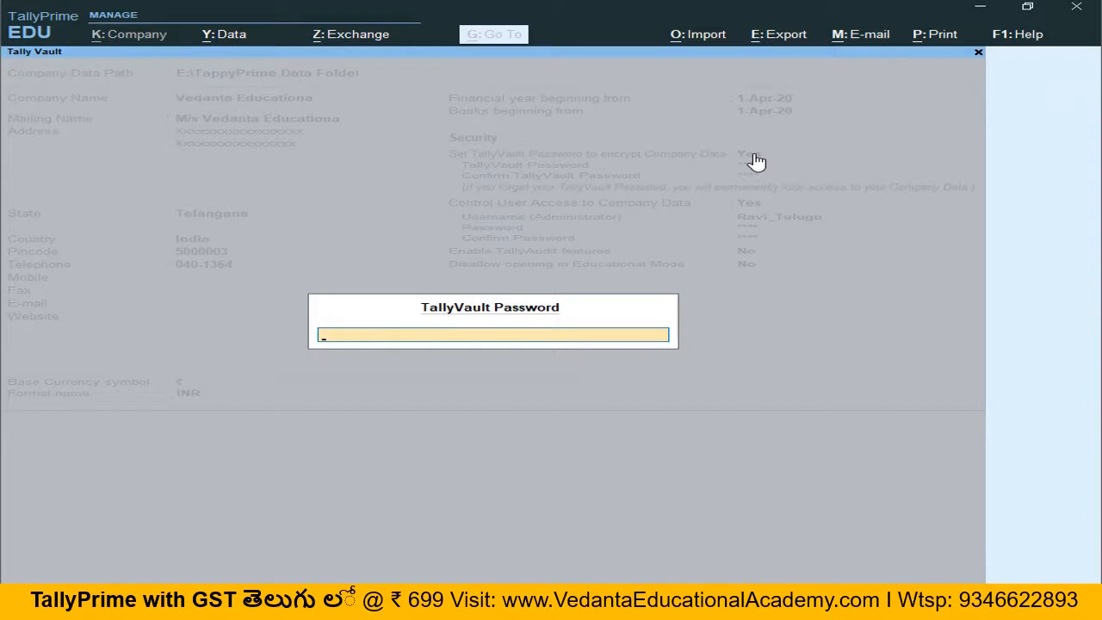
pyautogui.write('**')
pyautogui.press('Return')
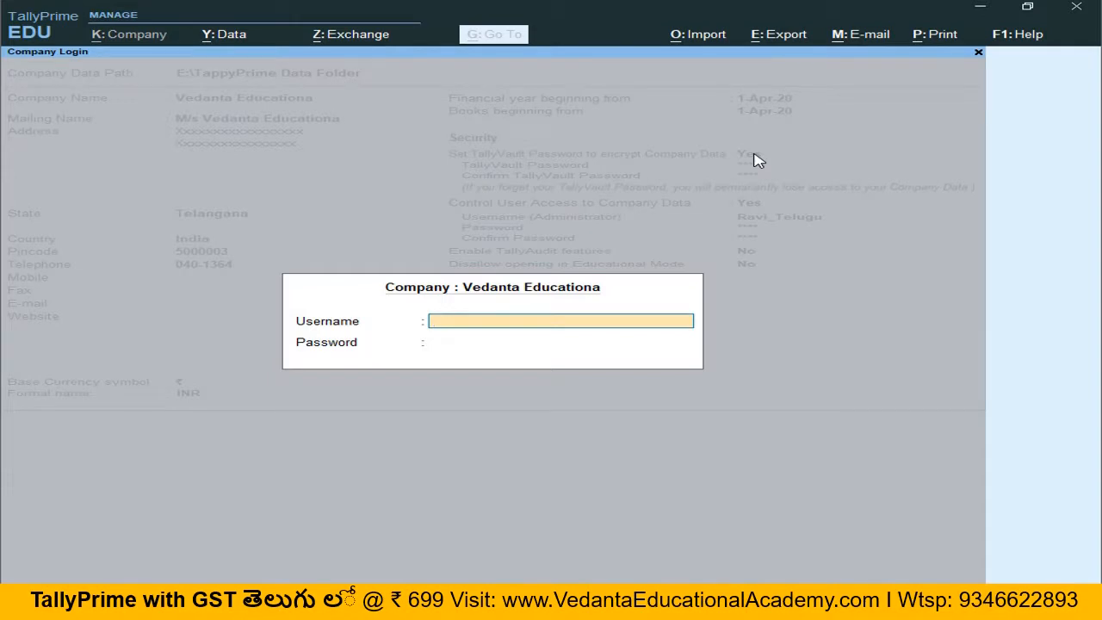
# Step: Log in to the company with the administrator username and password
pyautogui.write('Ravi_Telugu')
pyautogui.press('Return')
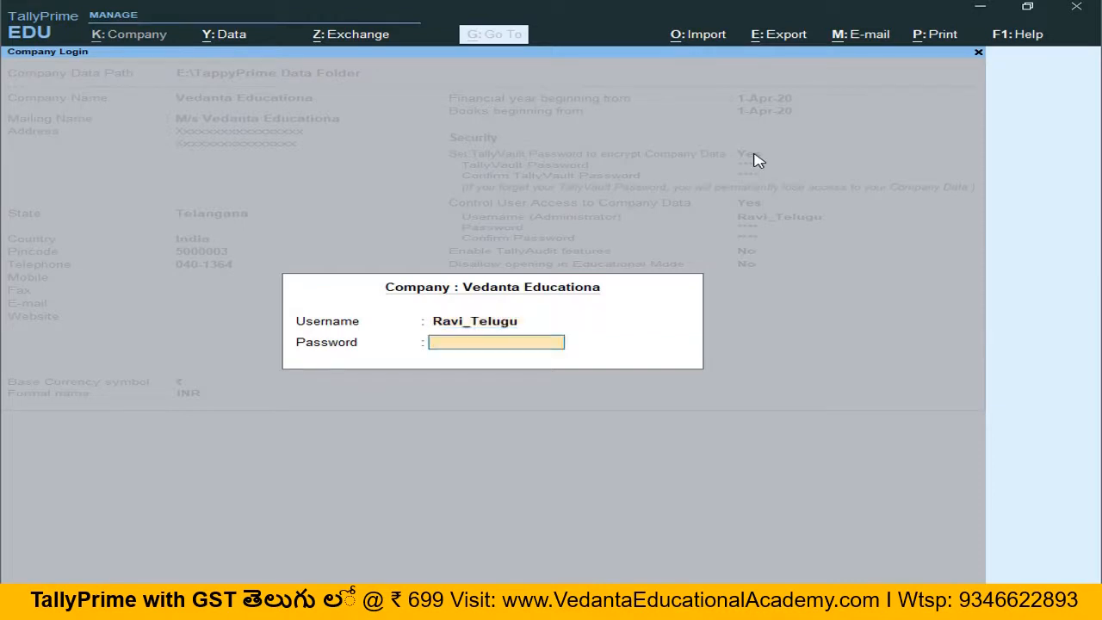
pyautogui.write('****')
pyautogui.press('BackSpace')
pyautogui.press('BackSpace')
pyautogui.press('BackSpace')
pyautogui.press('BackSpace')
pyautogui.write('***')
pyautogui.press('Return')
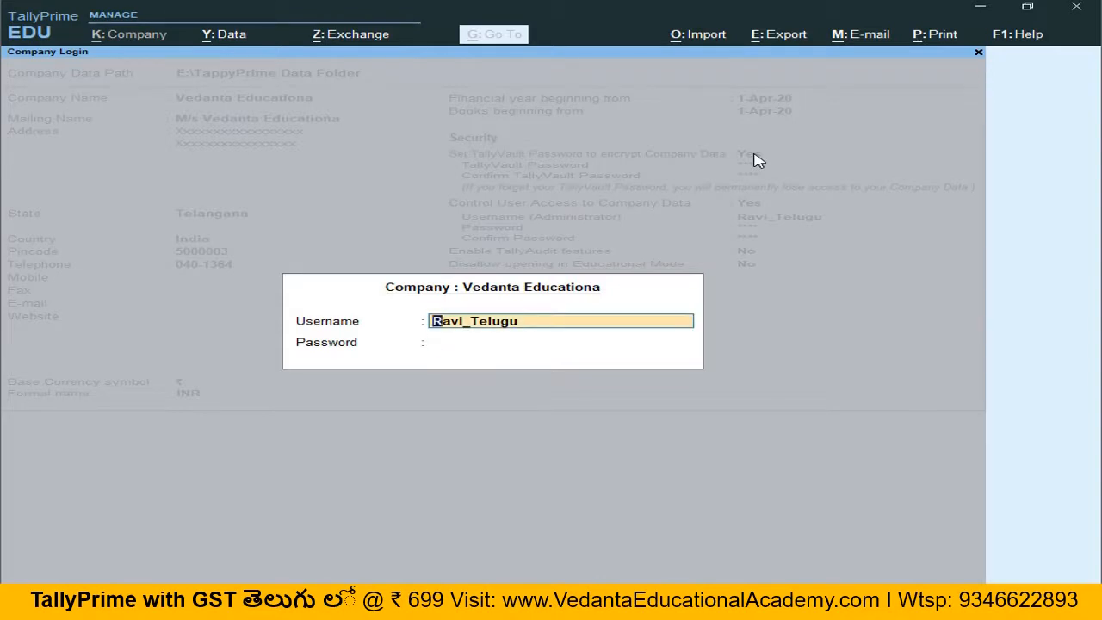
pyautogui.press('Return')
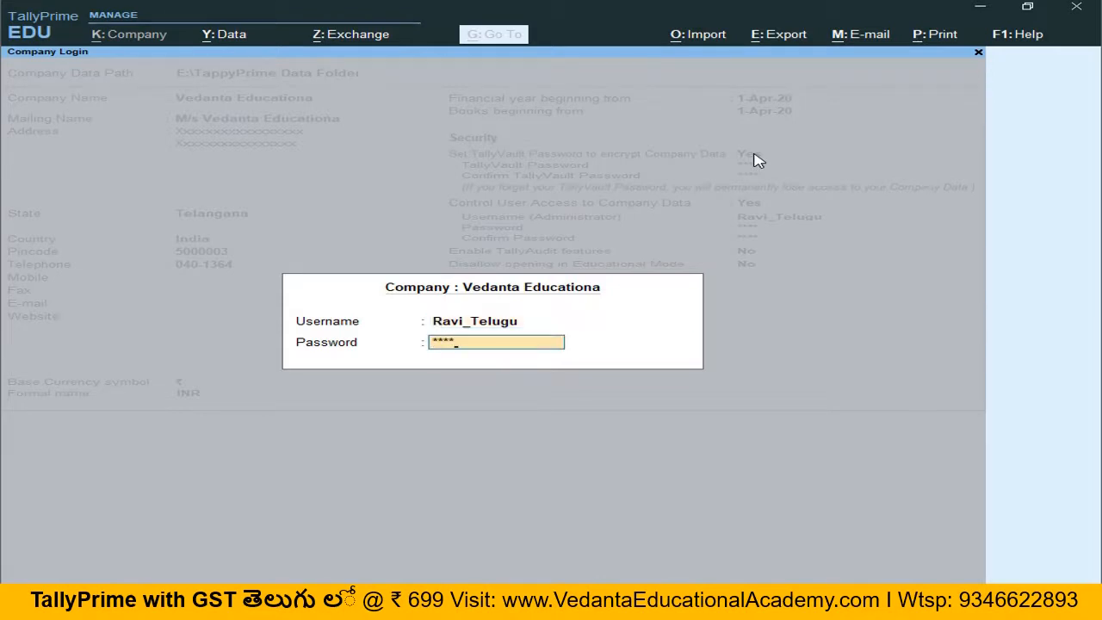
pyautogui.press('Return')
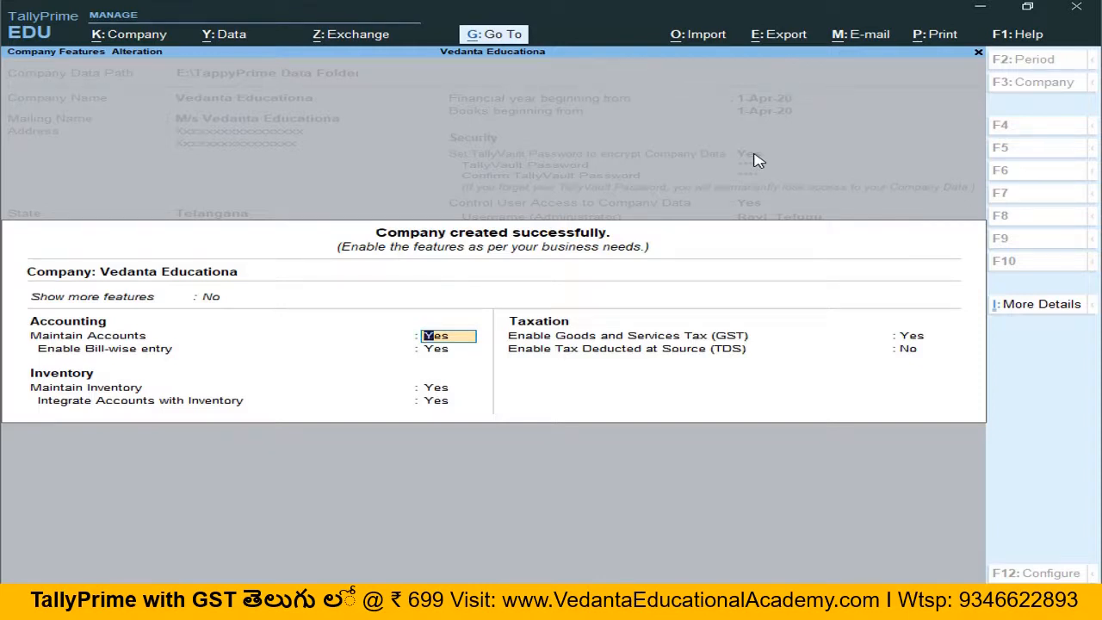
# Step: Turn on Show more features in the company features screen and save the features
pyautogui.click(210, 297)
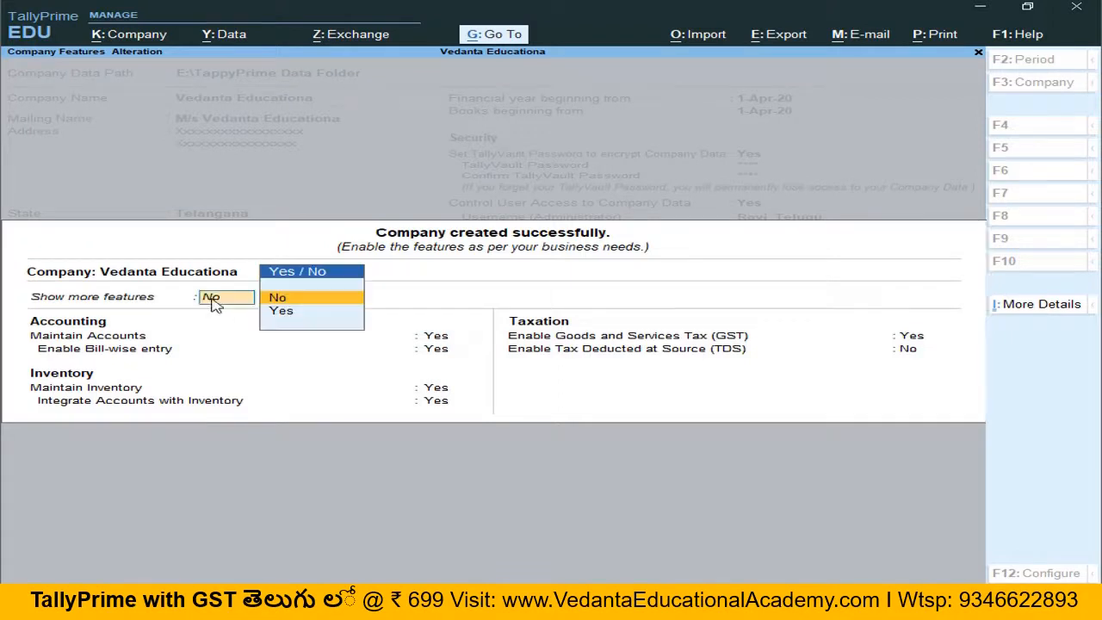
pyautogui.click(310, 320)
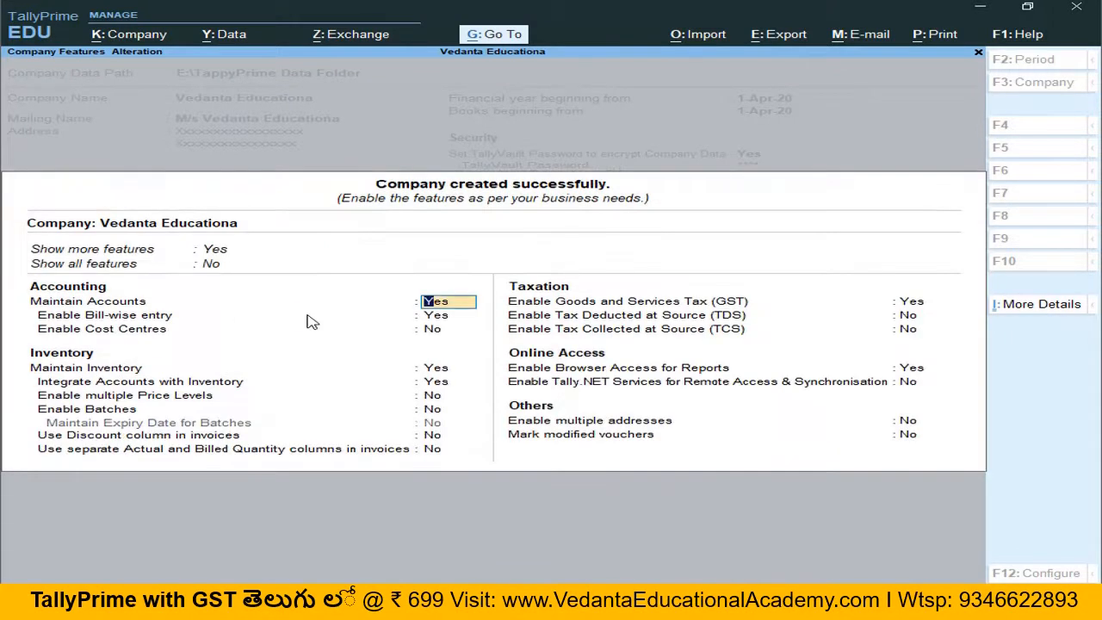
pyautogui.click(1037, 311)
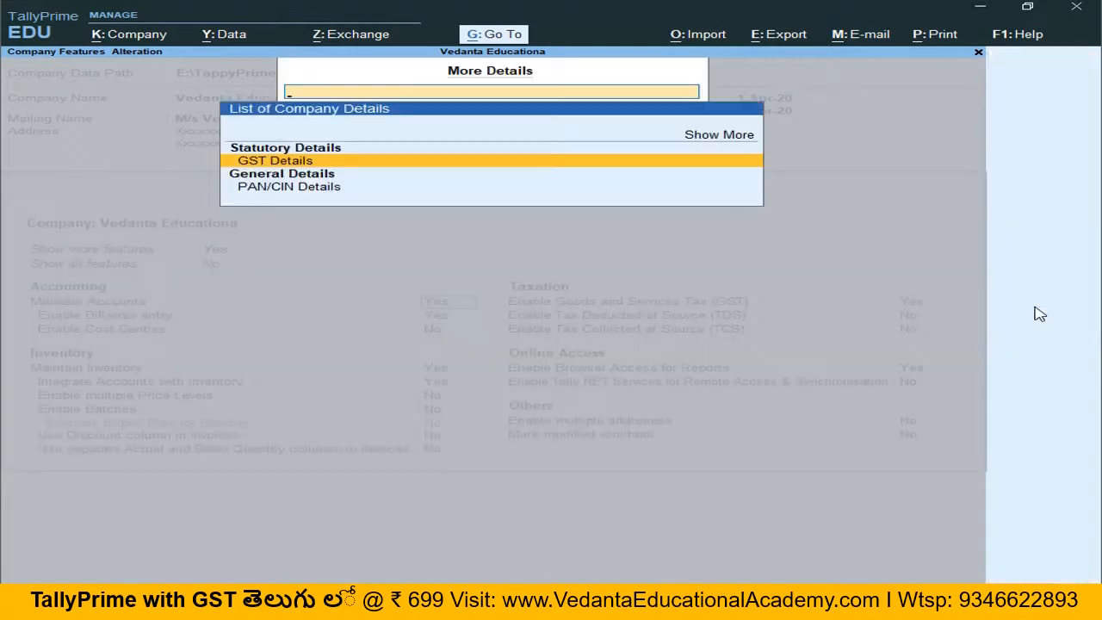
pyautogui.press('Escape')
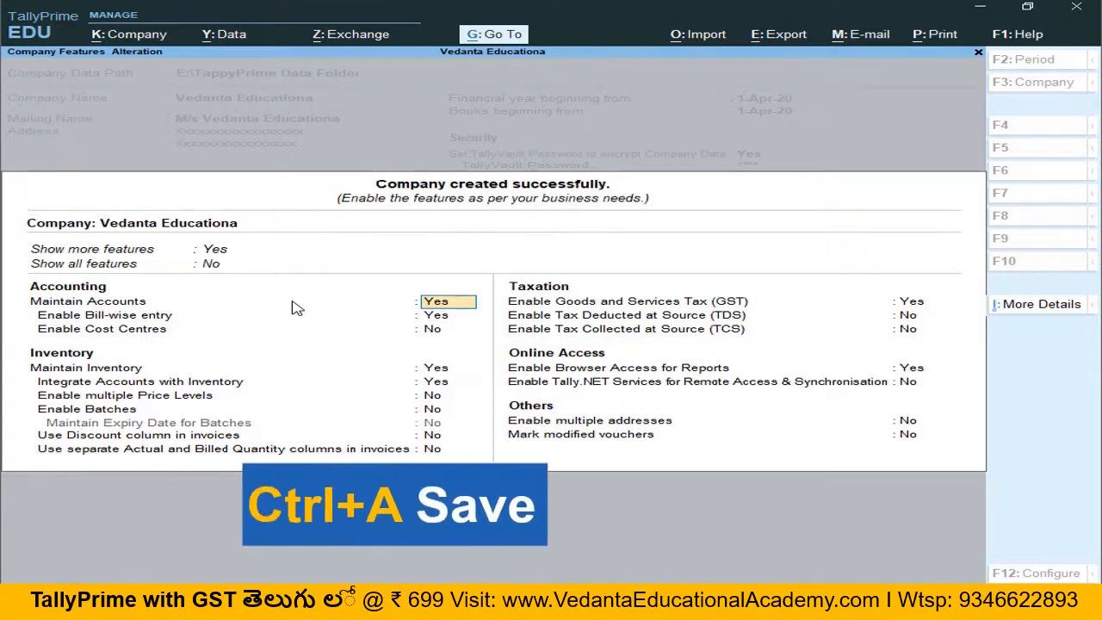
pyautogui.press('ctrl')
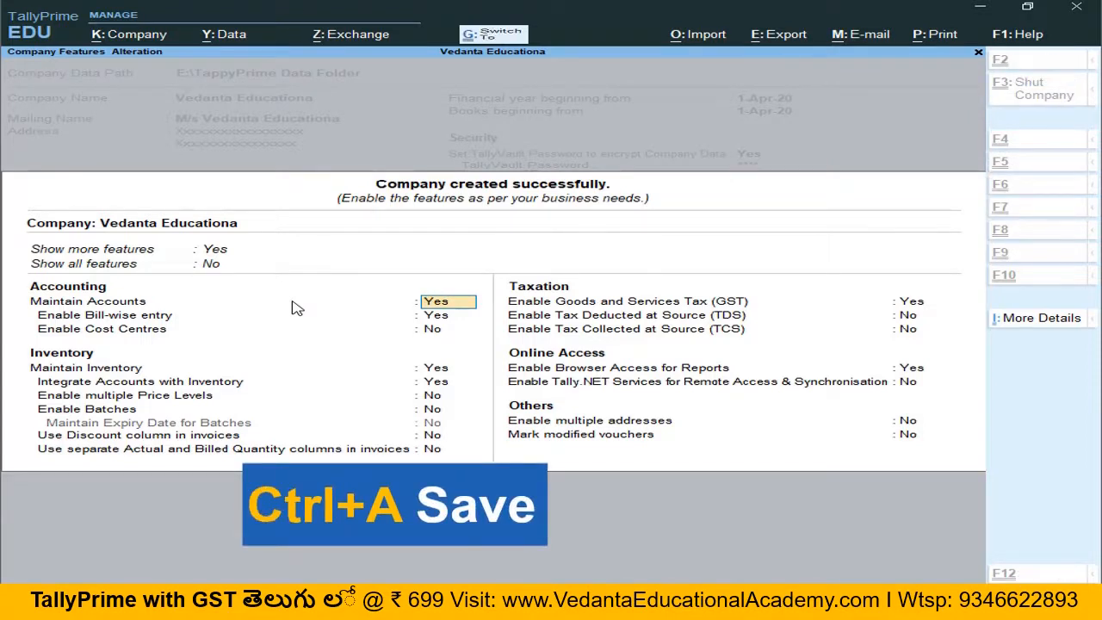
pyautogui.hotkey('ctrl', 'a')
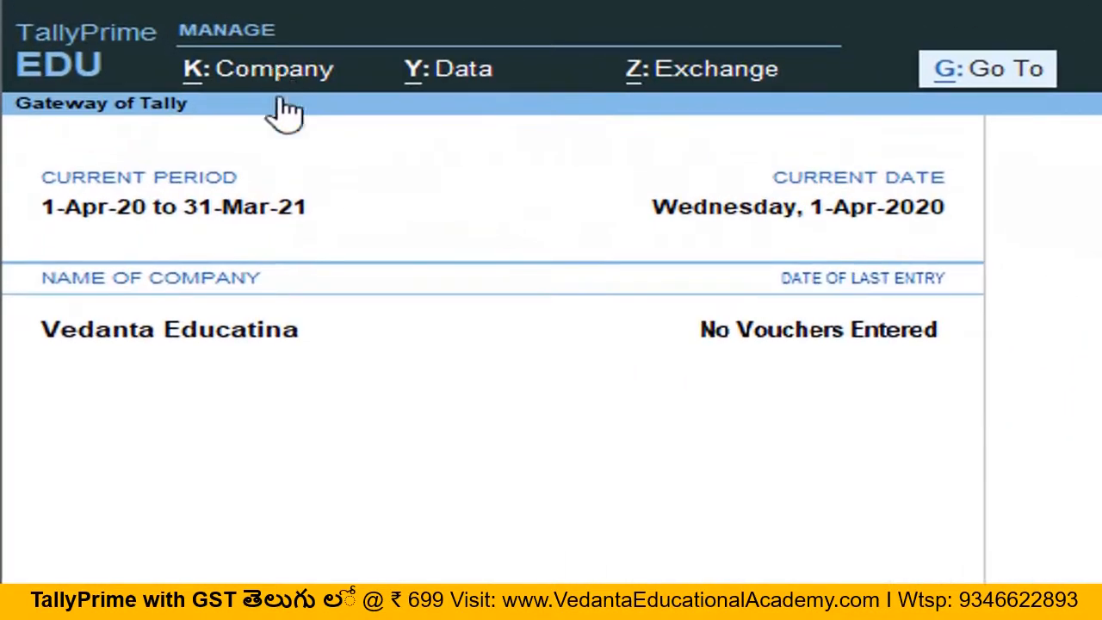
# Step: Alter the company, replace both address lines with rows of Y characters, and save the alteration
pyautogui.click(281, 92)
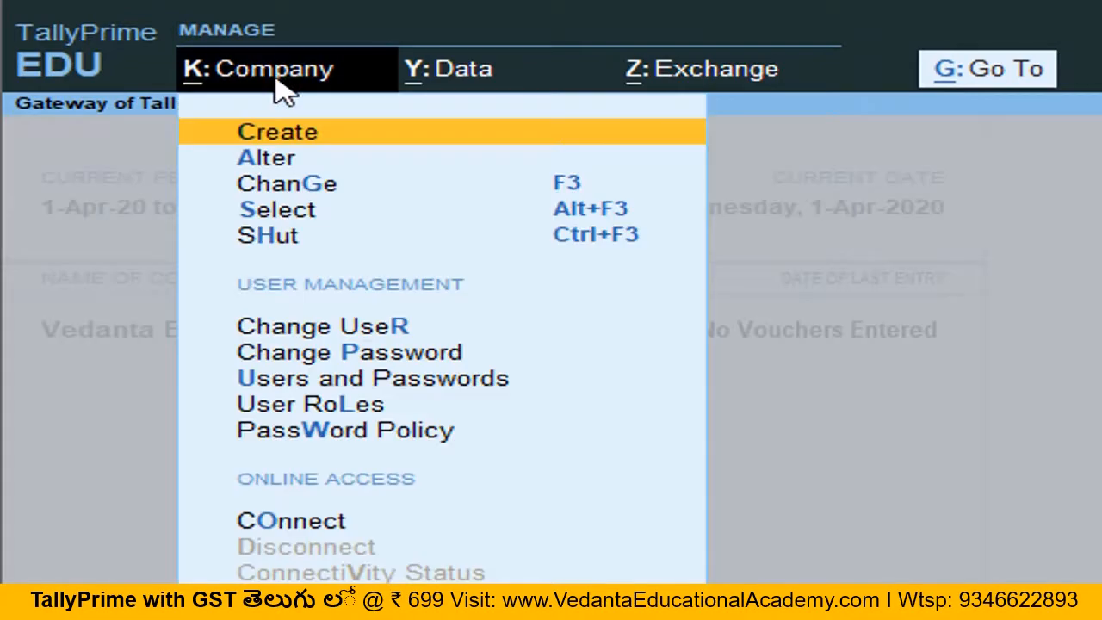
pyautogui.press('Down')
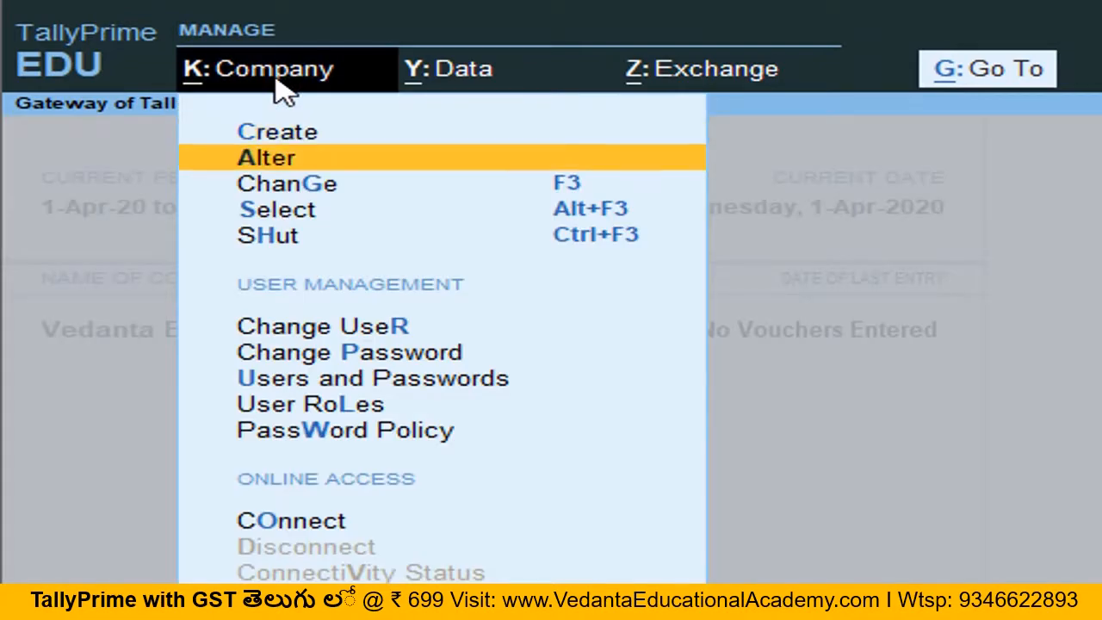
pyautogui.press('Return')
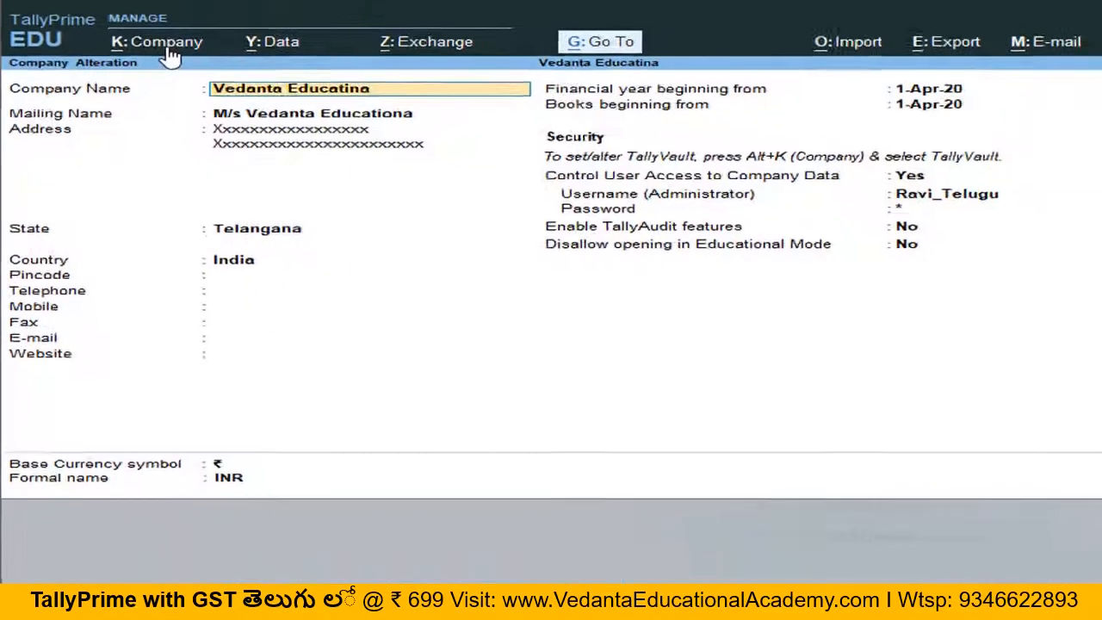
pyautogui.press('Return')
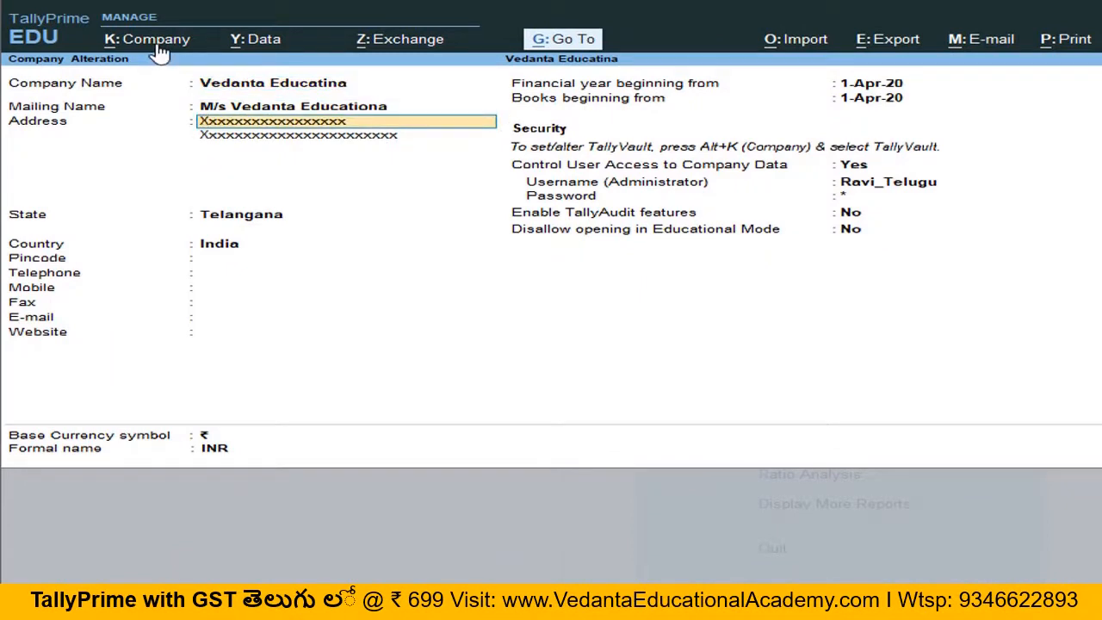
pyautogui.write('Yyyyyyyyyyyyyyyy')
pyautogui.press('Return')
pyautogui.write('Y')
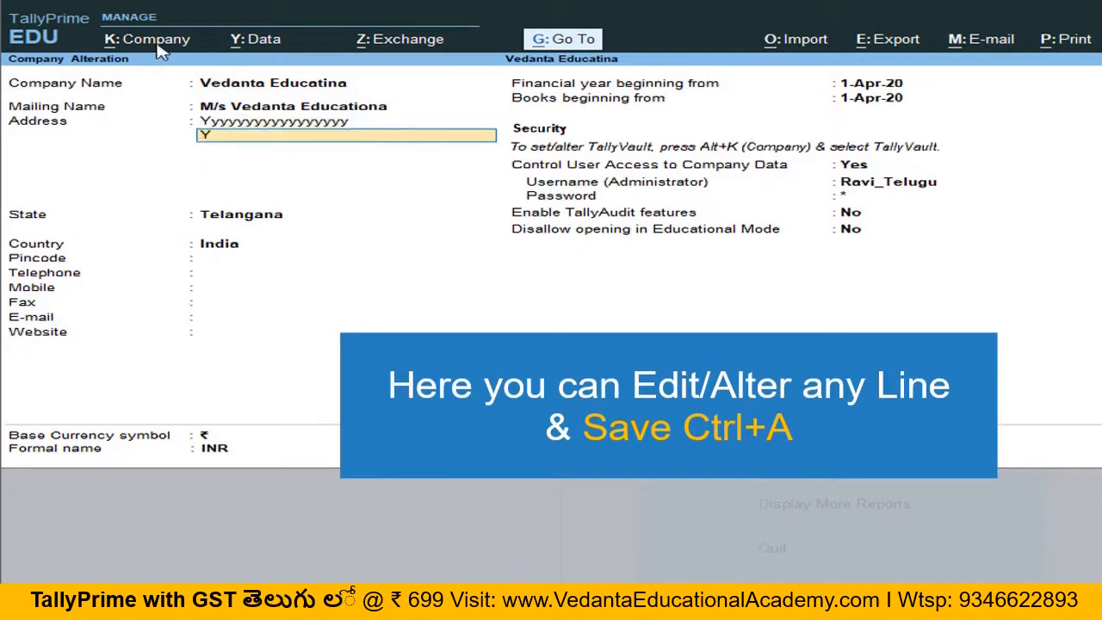
pyautogui.write('yyyyyyyyyyyyyyyyy')
pyautogui.press('Return')
pyautogui.press('Return')
pyautogui.press('Return')
pyautogui.press('Return')
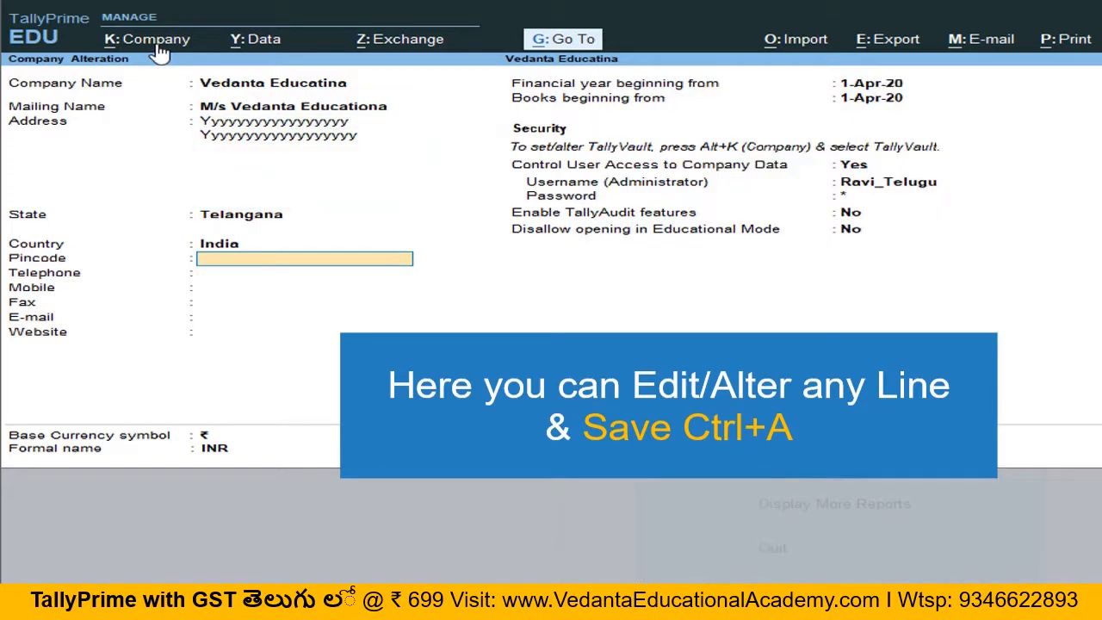
pyautogui.press('Return')
pyautogui.press('Return')
pyautogui.press('Return')
pyautogui.press('Return')
pyautogui.press('Return')
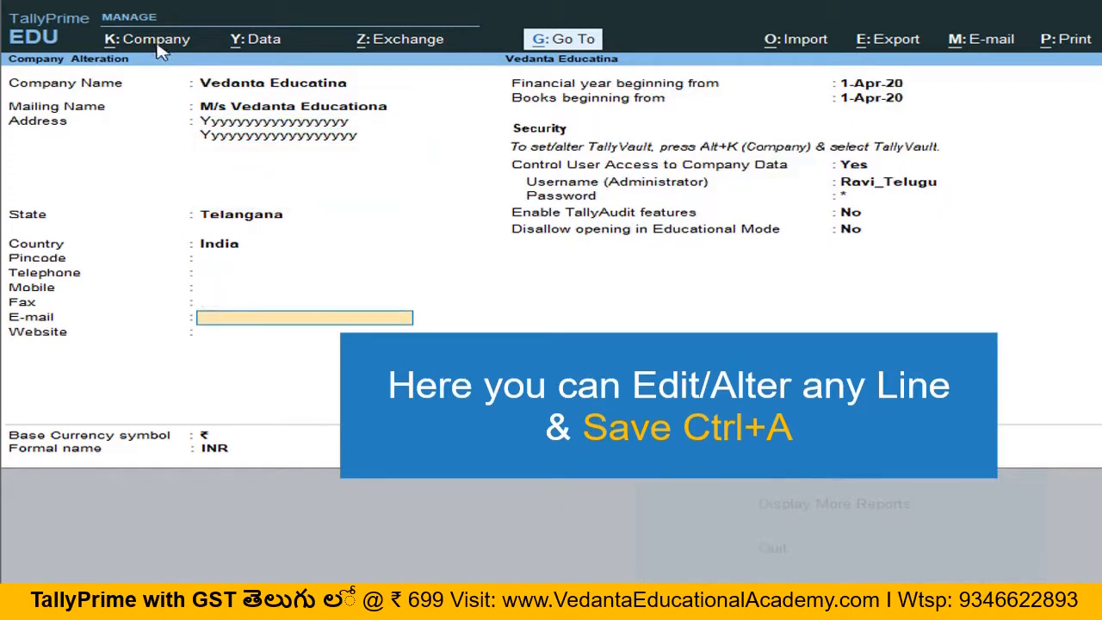
pyautogui.press('ctrl')
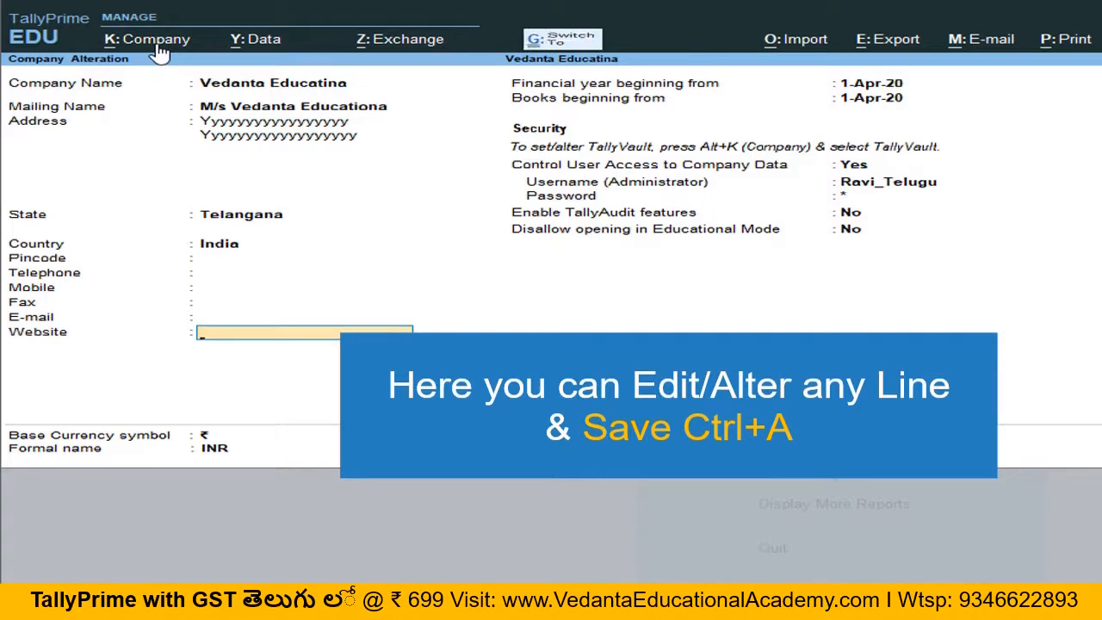
pyautogui.hotkey('ctrl', 'a')
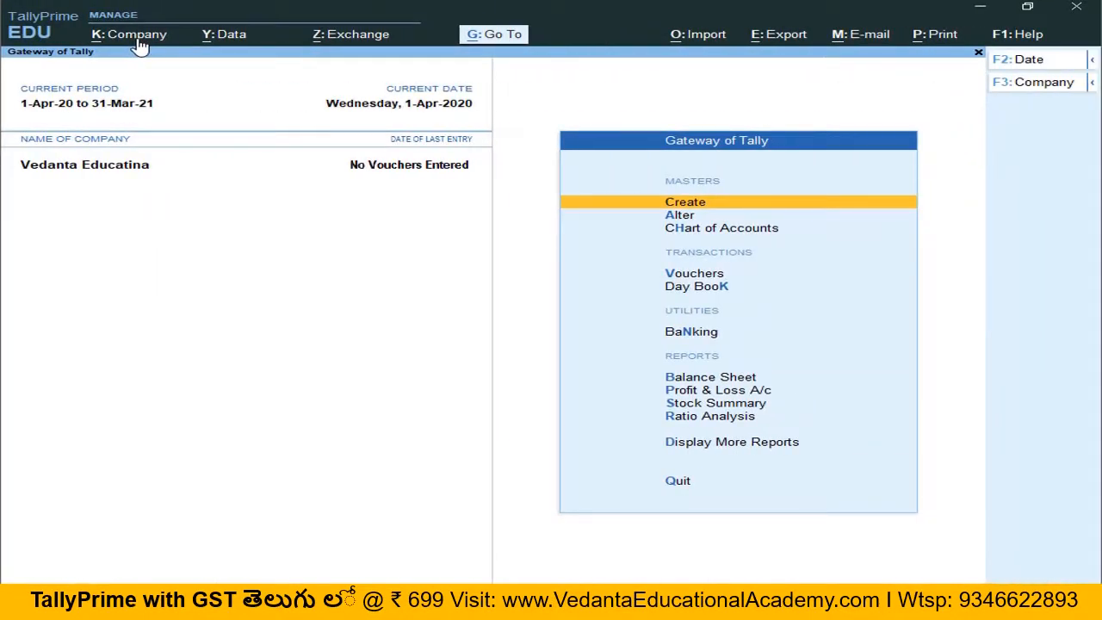
# Step: Open the company for alteration again and start company deletion
pyautogui.click(138, 38)
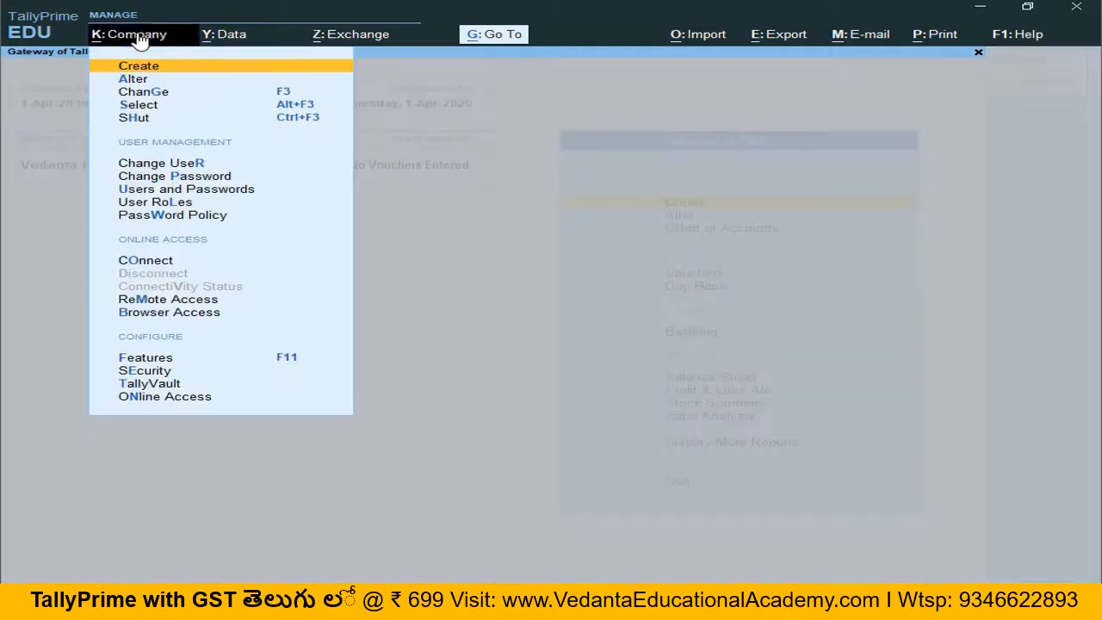
pyautogui.click(147, 83)
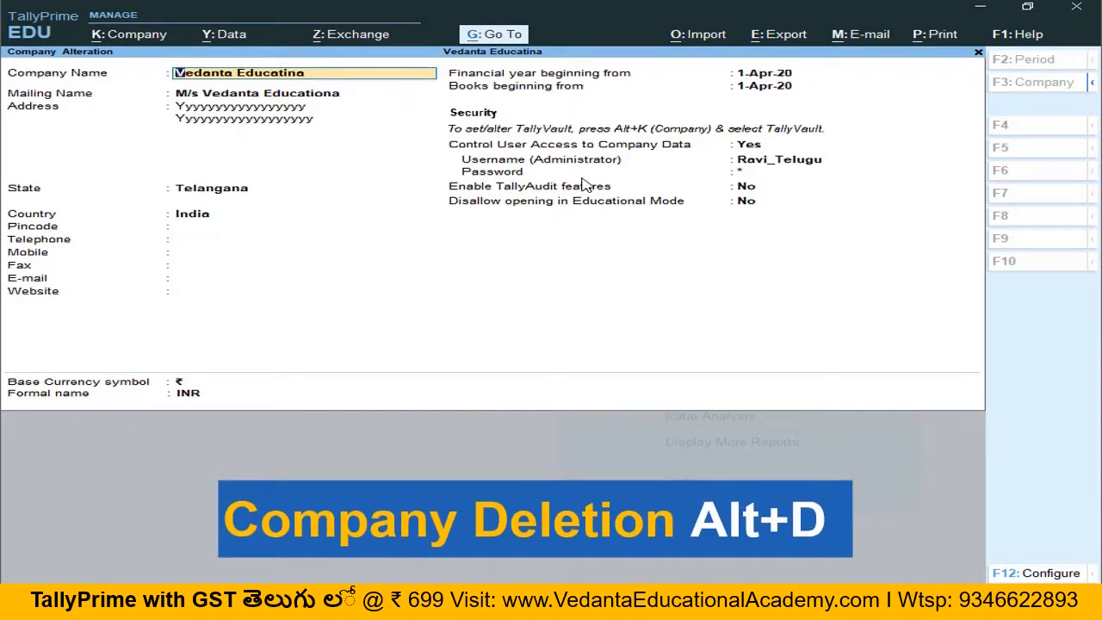
pyautogui.press('alt')
pyautogui.hotkey('alt', 'd')
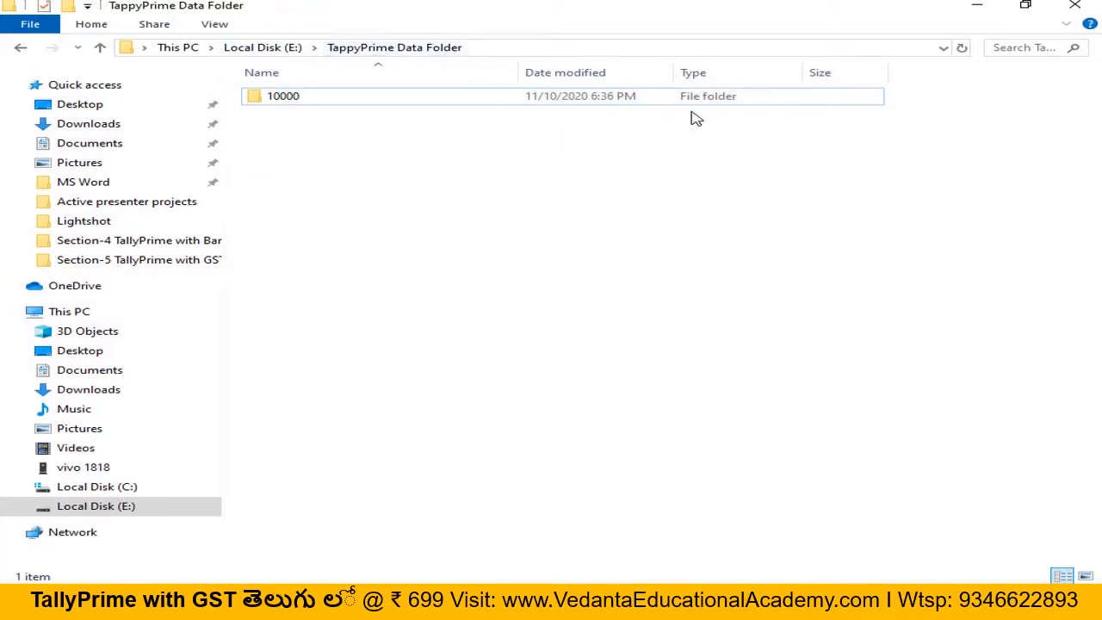
# Step: Inspect the company data folder 10000 inside the TallyPrime data folder in File Explorer
pyautogui.moveTo(335, 108)
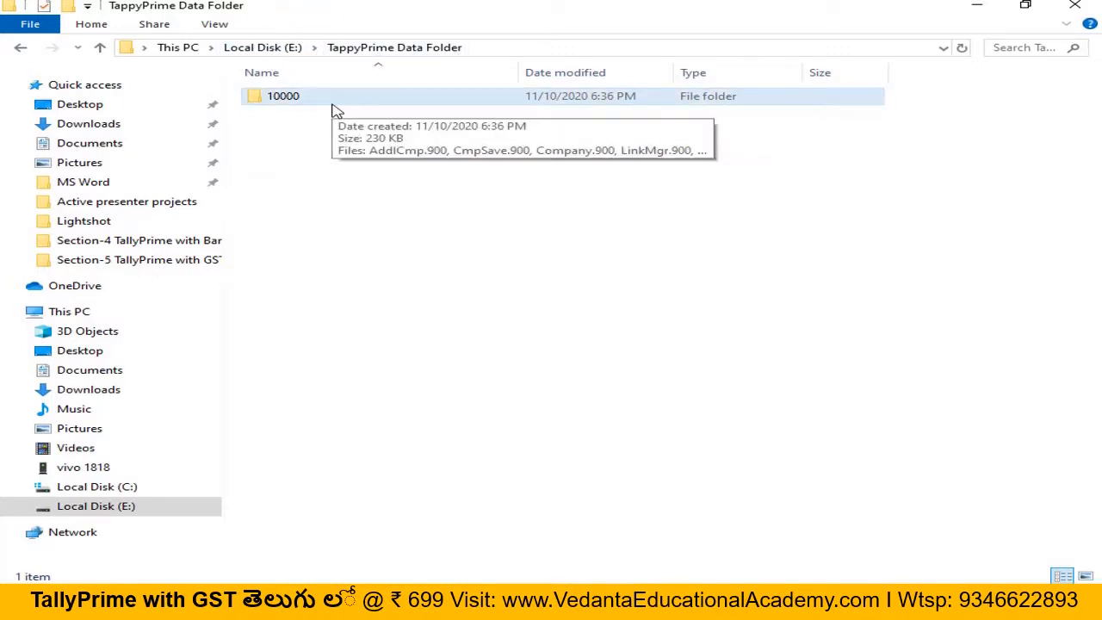
pyautogui.doubleClick(318, 99)
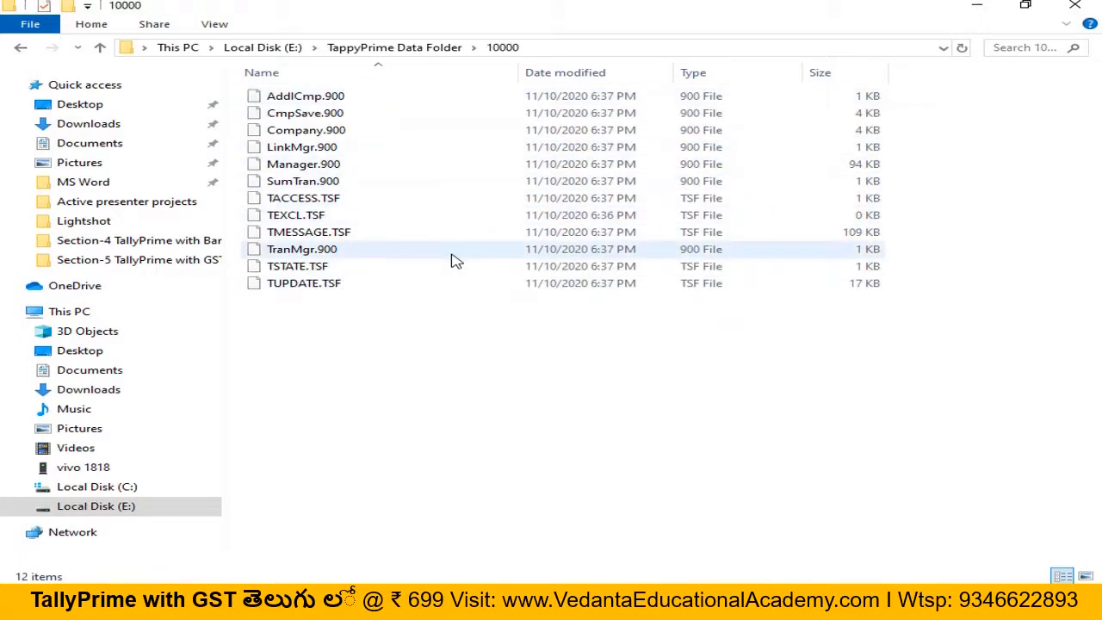
pyautogui.hotkey('alt', 'Left')
pyautogui.click(417, 252)
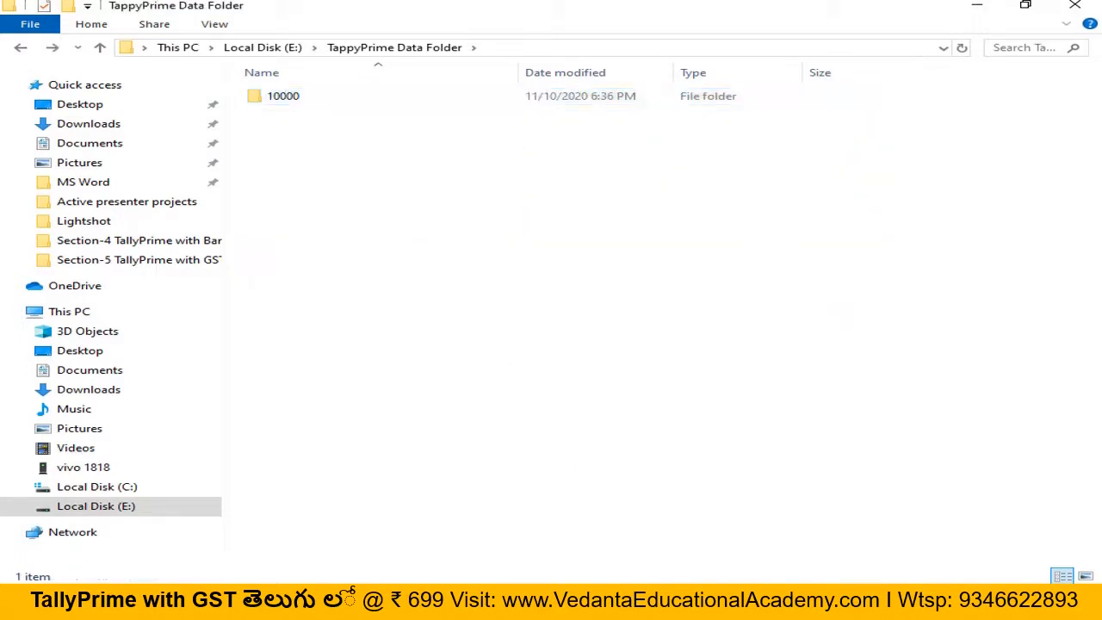
pyautogui.click(596, 603)
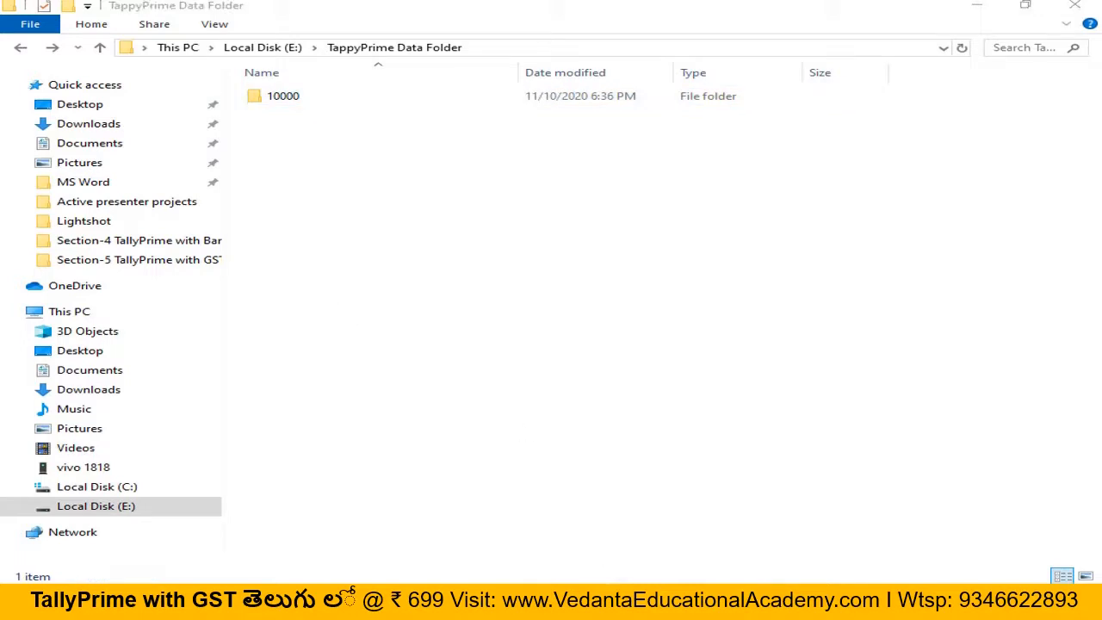
pyautogui.click(977, 7)
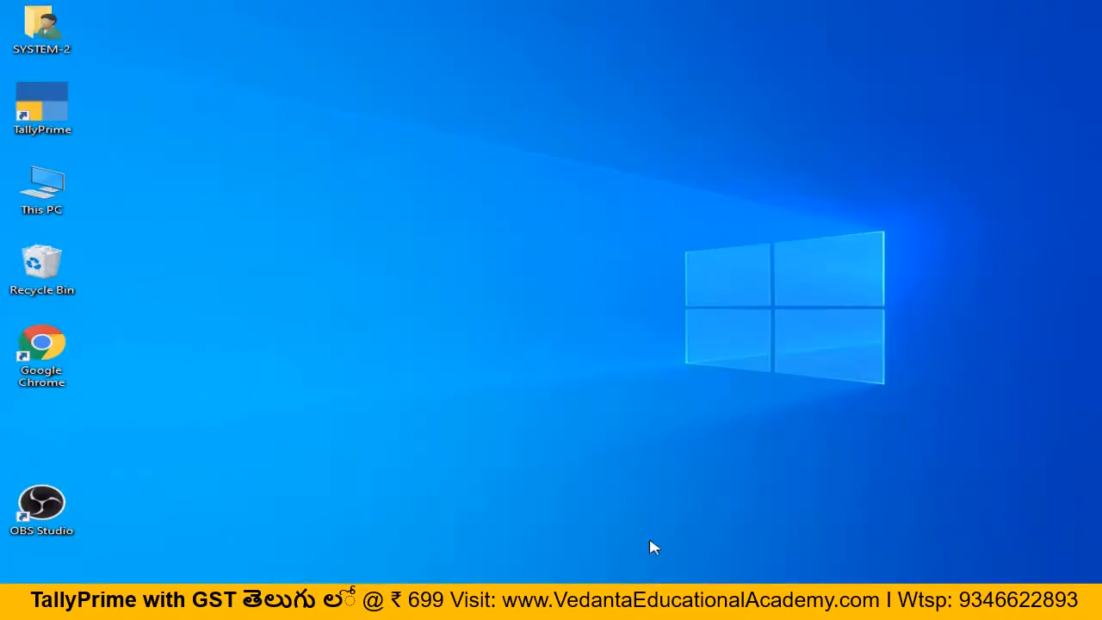
# Step: Return to TallyPrime and confirm deleting the company twice
pyautogui.click(564, 602)
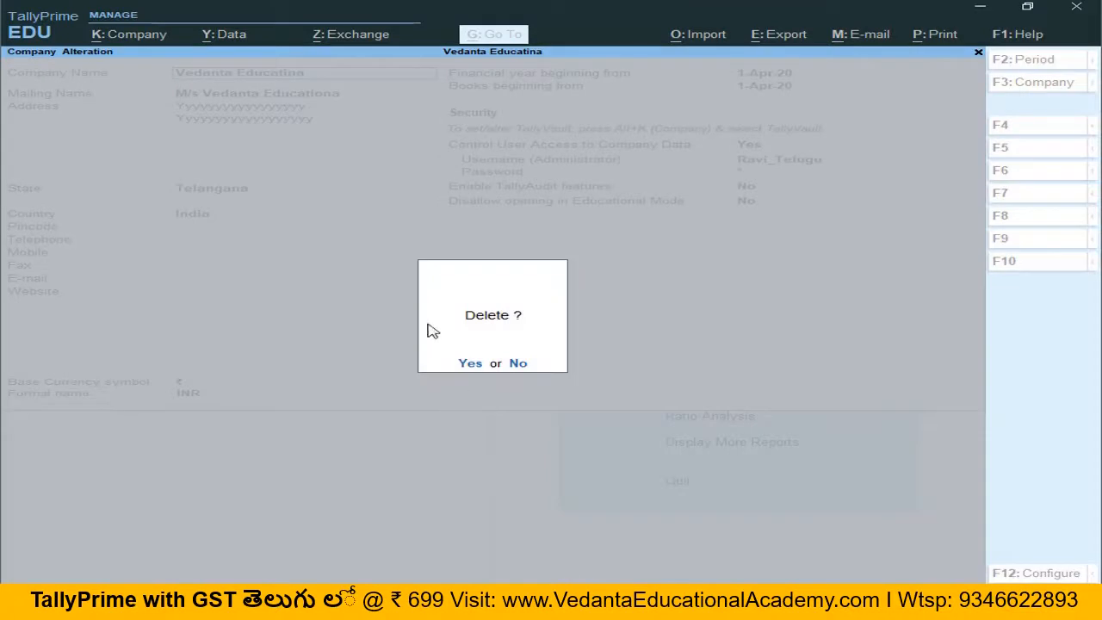
pyautogui.click(470, 365)
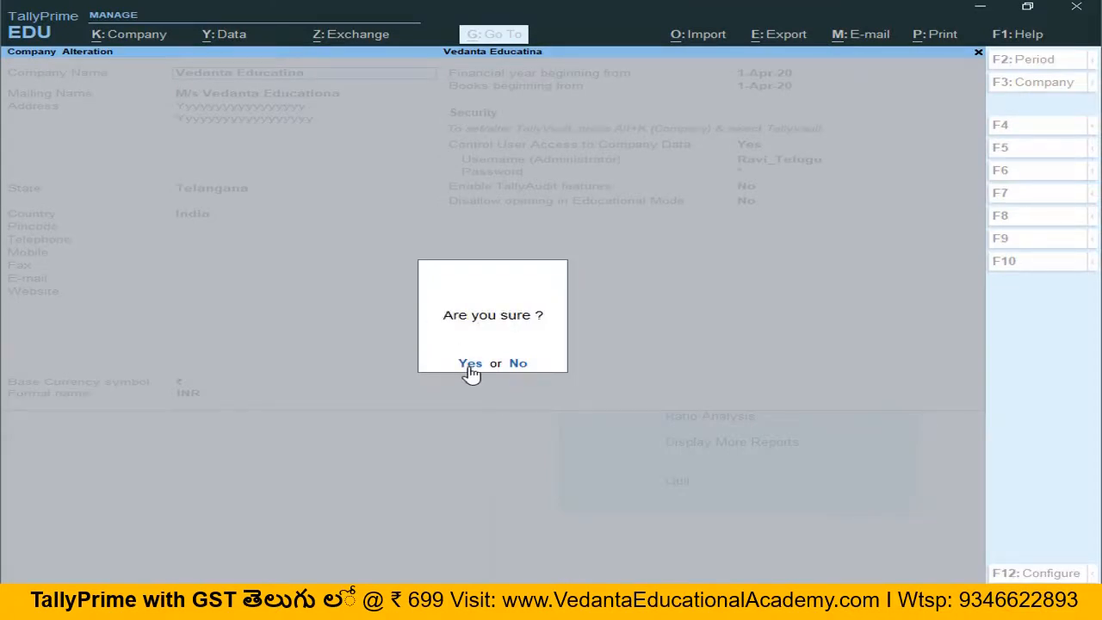
pyautogui.click(470, 365)
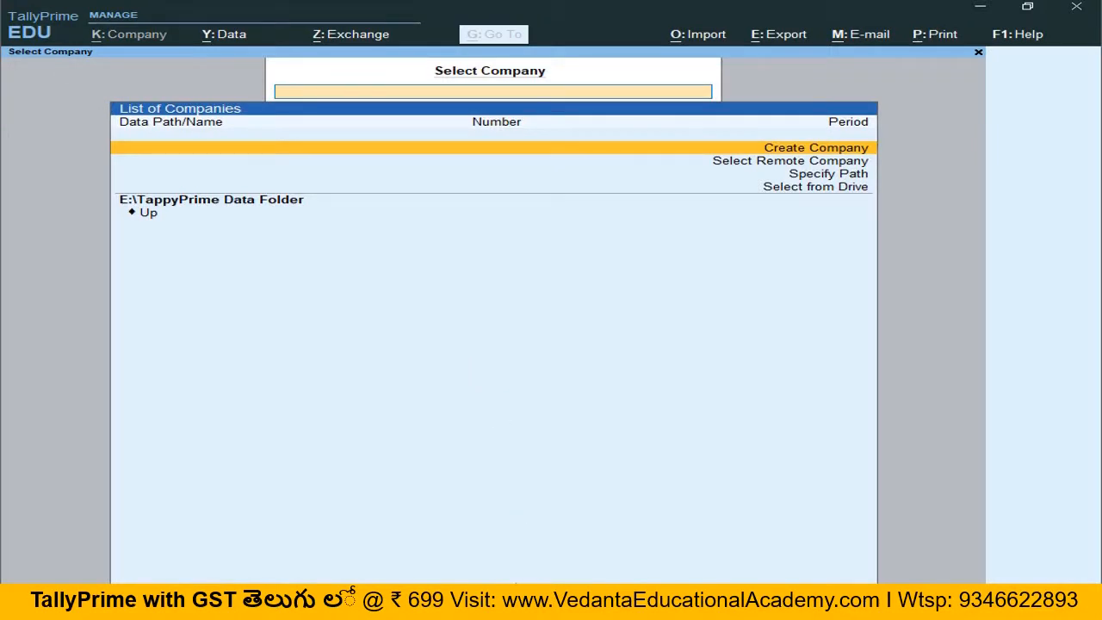
# Step: Check the TallyPrime data folder and the Recycle Bin for the deleted company data
pyautogui.click(538, 603)
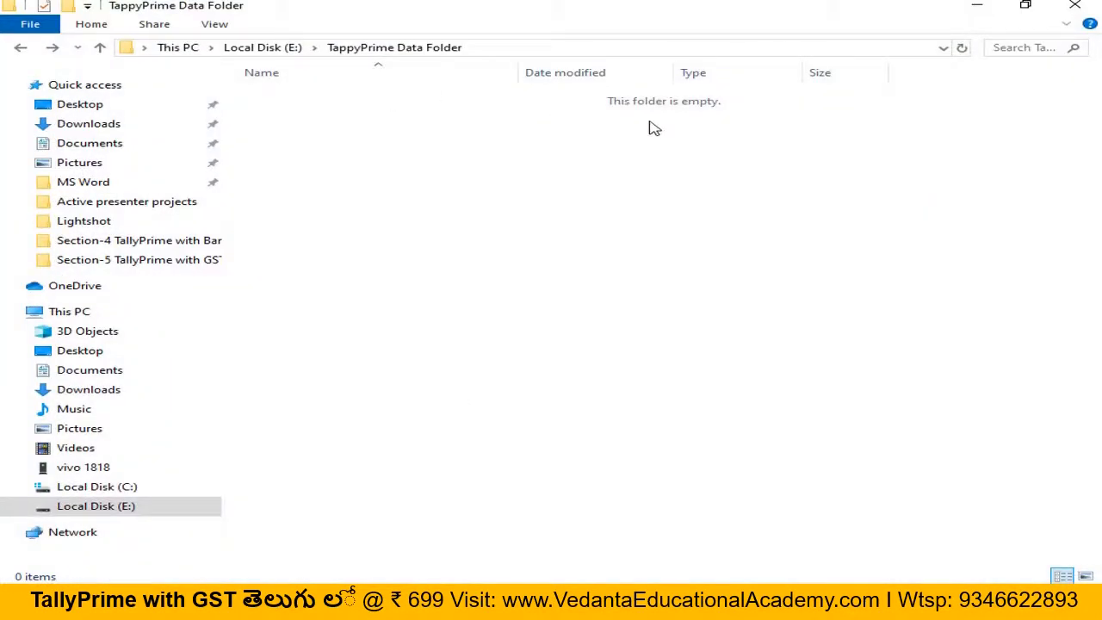
pyautogui.click(981, 9)
pyautogui.click(984, 12)
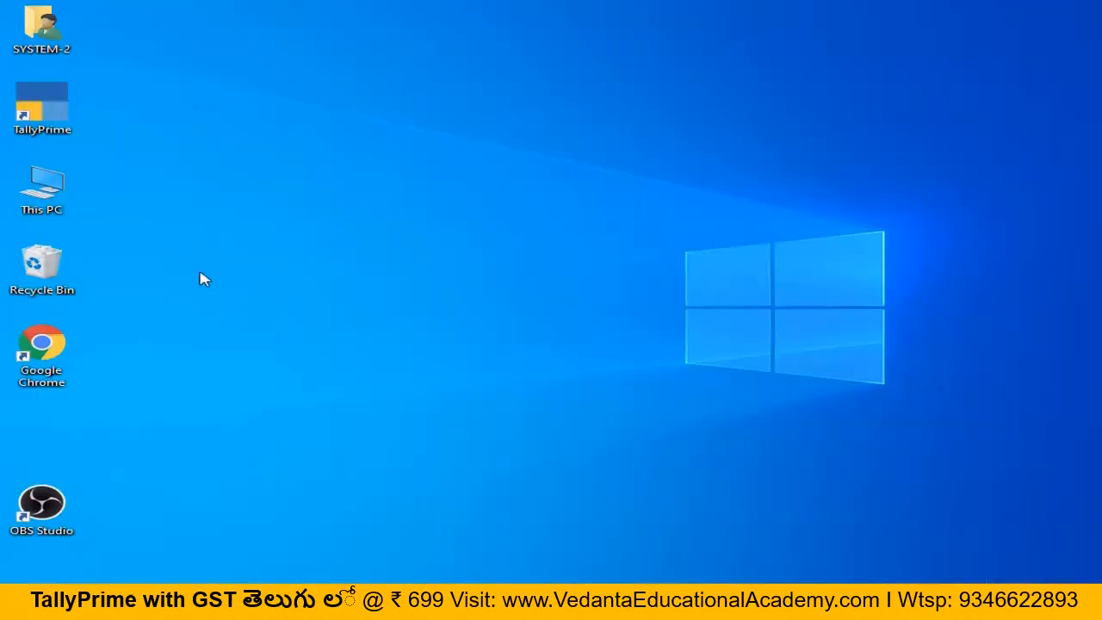
pyautogui.doubleClick(56, 278)
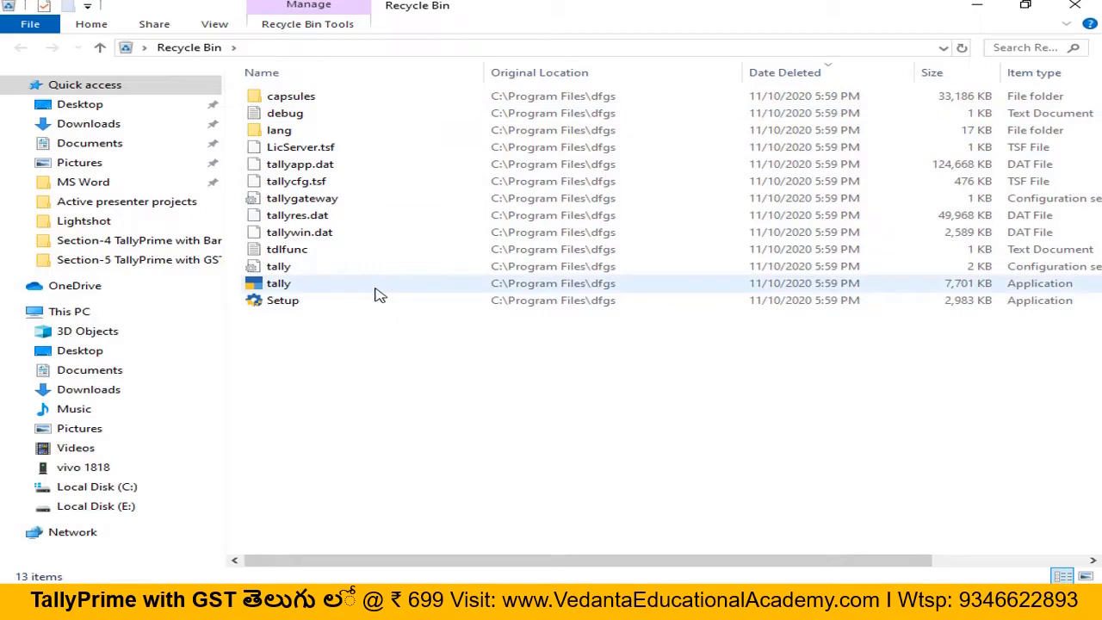
pyautogui.click(1074, 7)
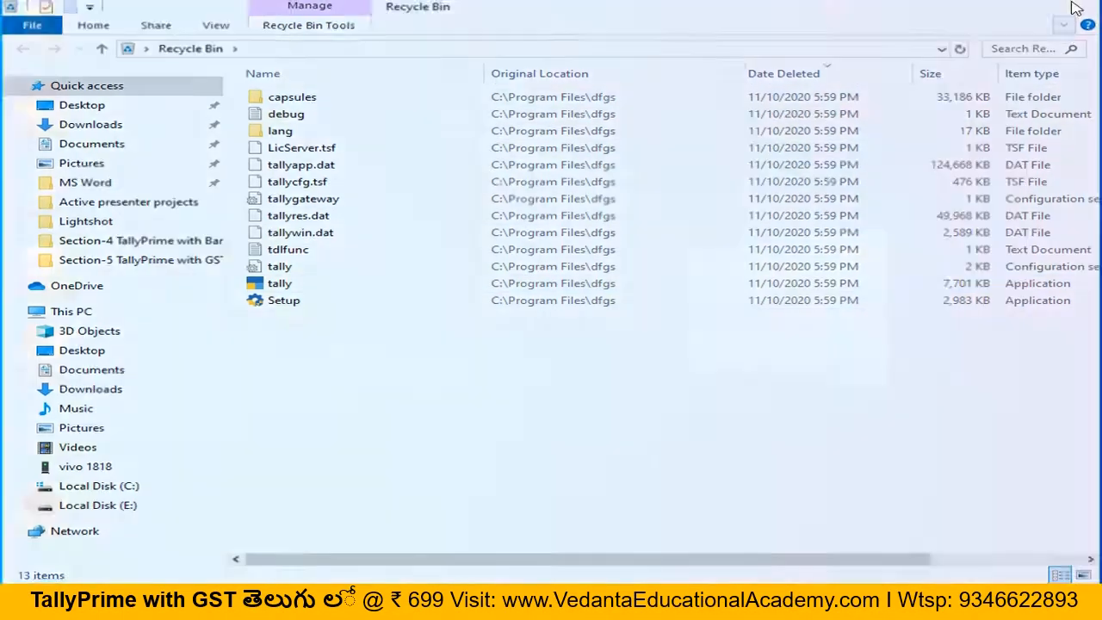